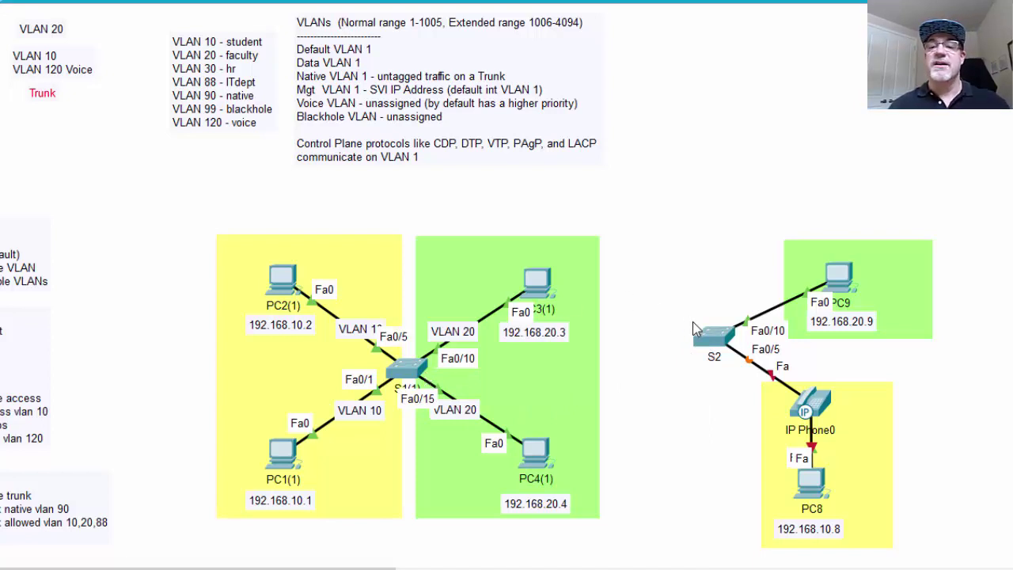
# From privileged and global configuration mode, rename the switch to S2.
pyautogui.click(711, 339)
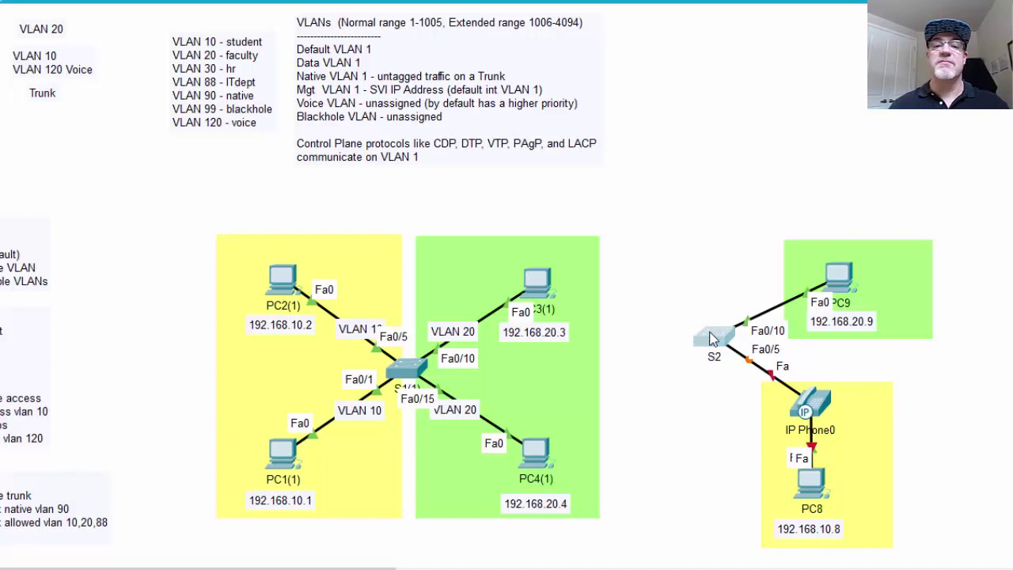
pyautogui.press('Return')
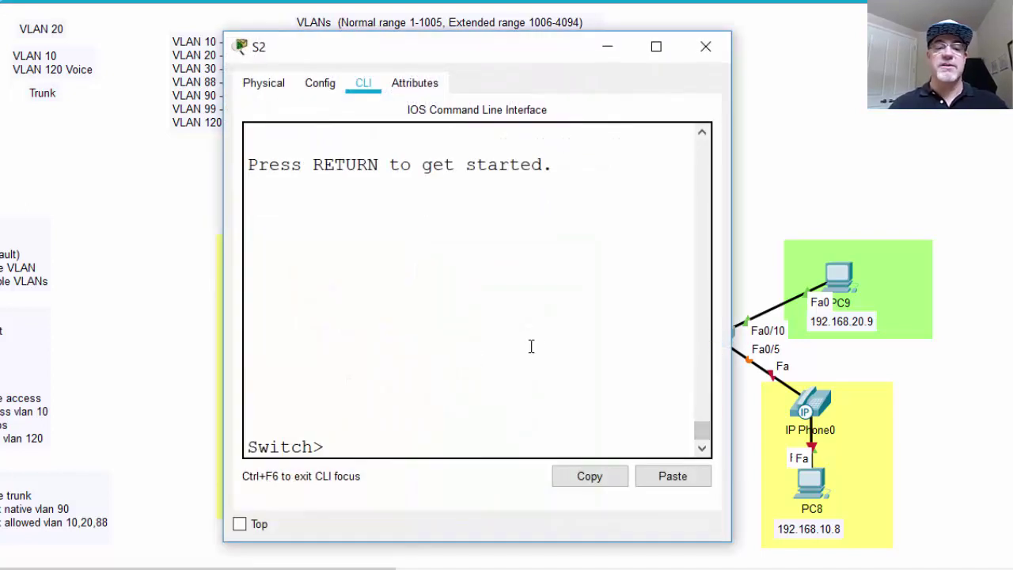
pyautogui.write('enable')
pyautogui.press('Return')
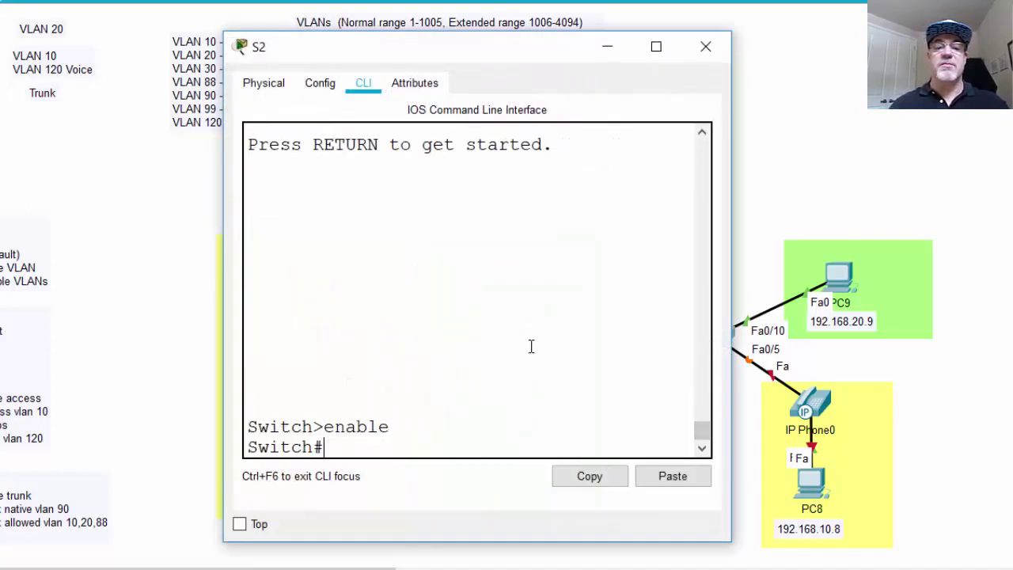
pyautogui.write('conf t')
pyautogui.press('Return')
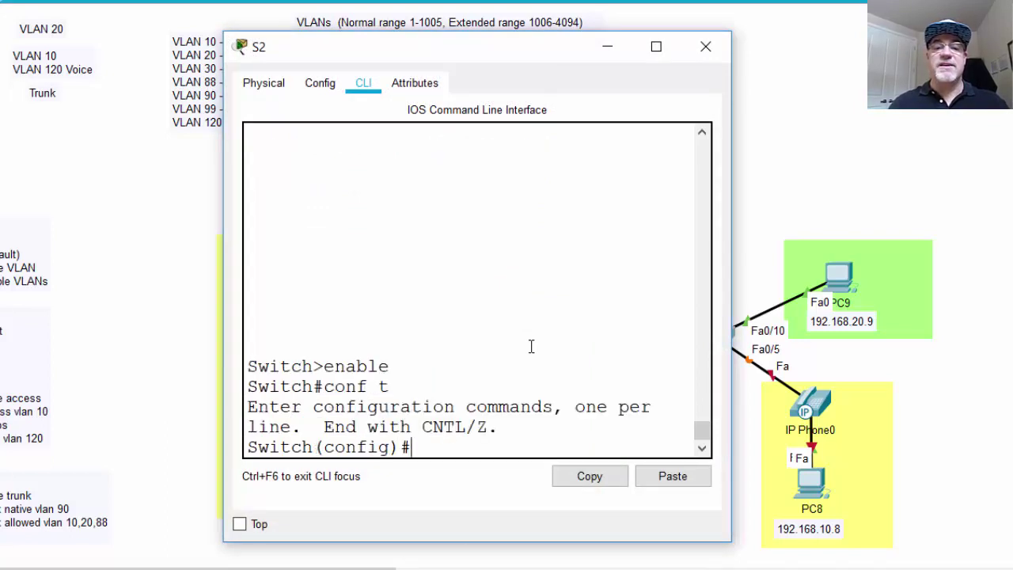
pyautogui.press('Return')
pyautogui.press('Return')
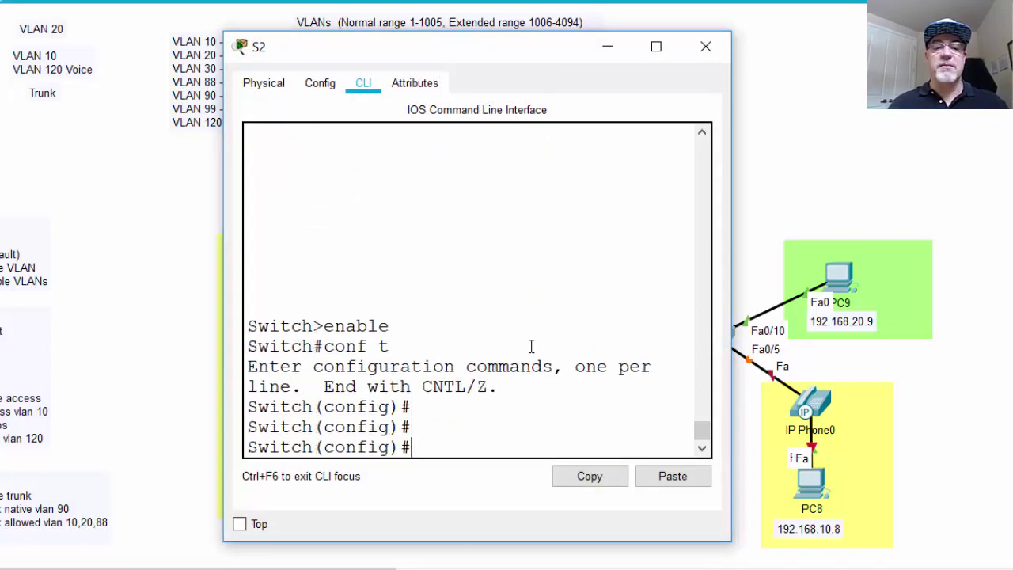
pyautogui.write('hostname ')
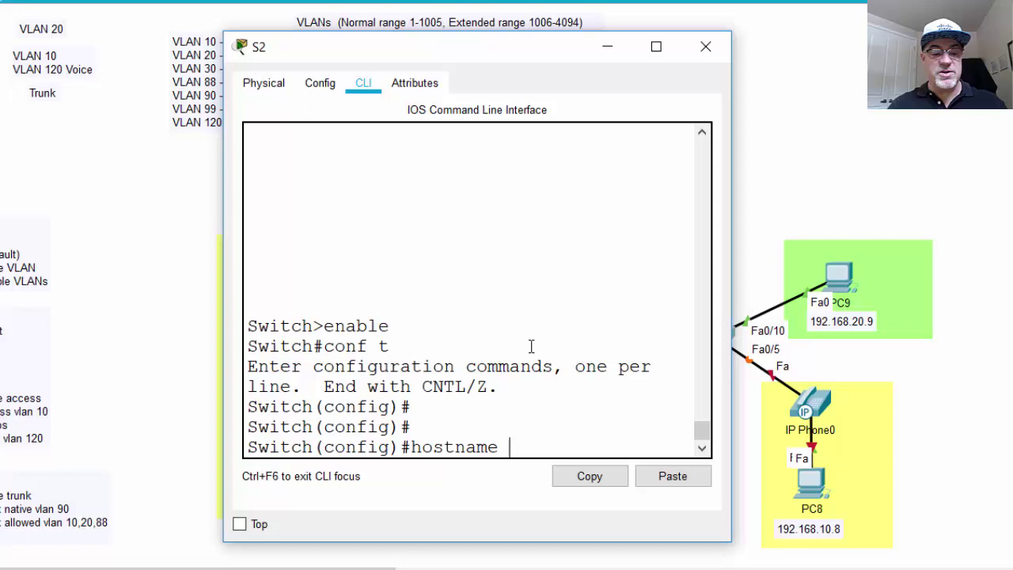
pyautogui.write('S2')
pyautogui.press('Return')
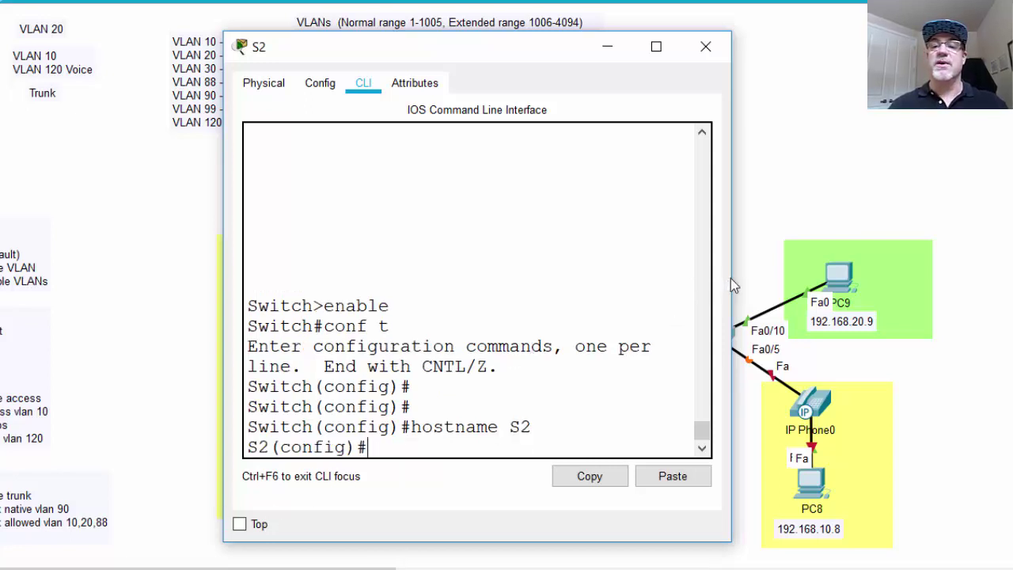
# Create VLAN 10 named student, VLAN 20 named faculty and VLAN 120 named voice.
pyautogui.moveTo(731, 277); pyautogui.dragTo(819, 282)
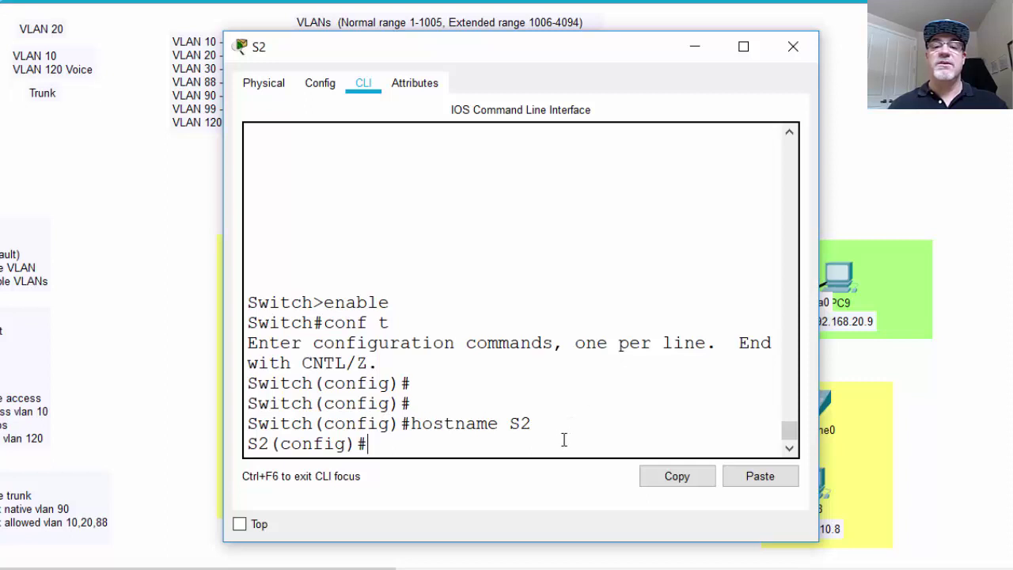
pyautogui.write('vlan ')
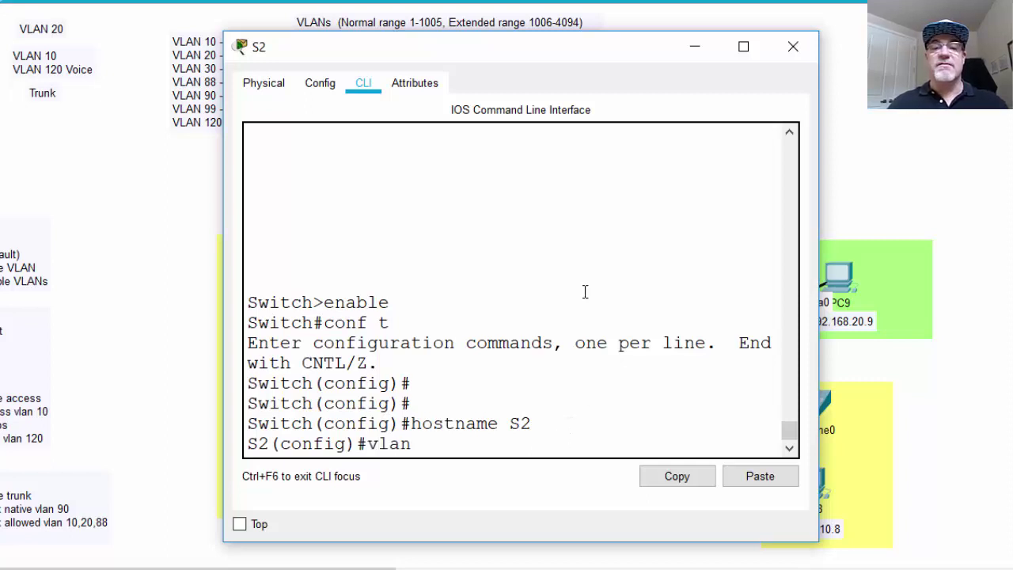
pyautogui.write('10')
pyautogui.press('Return')
pyautogui.write('na')
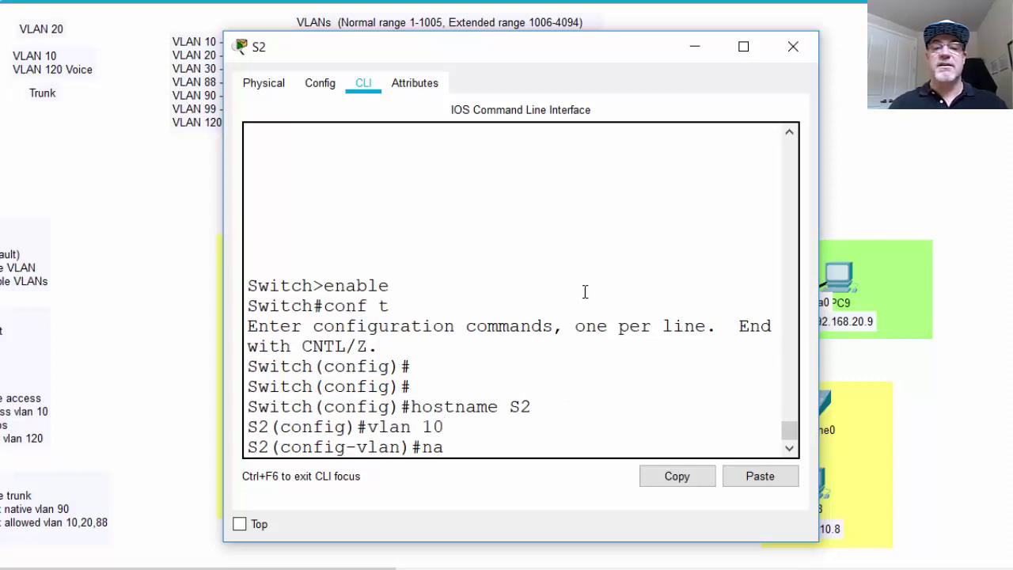
pyautogui.write('me student')
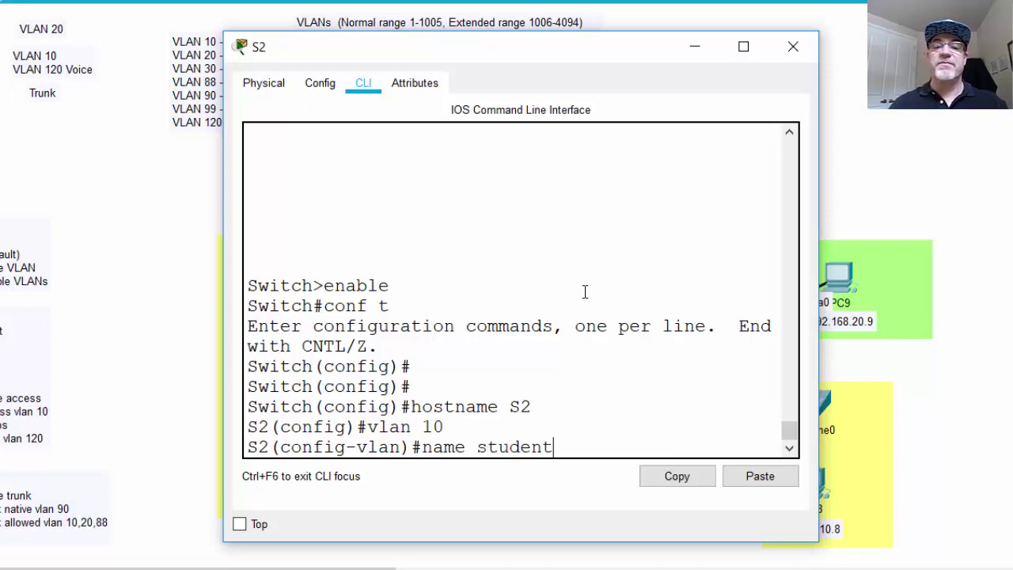
pyautogui.press('Return')
pyautogui.write('vlan)#v')
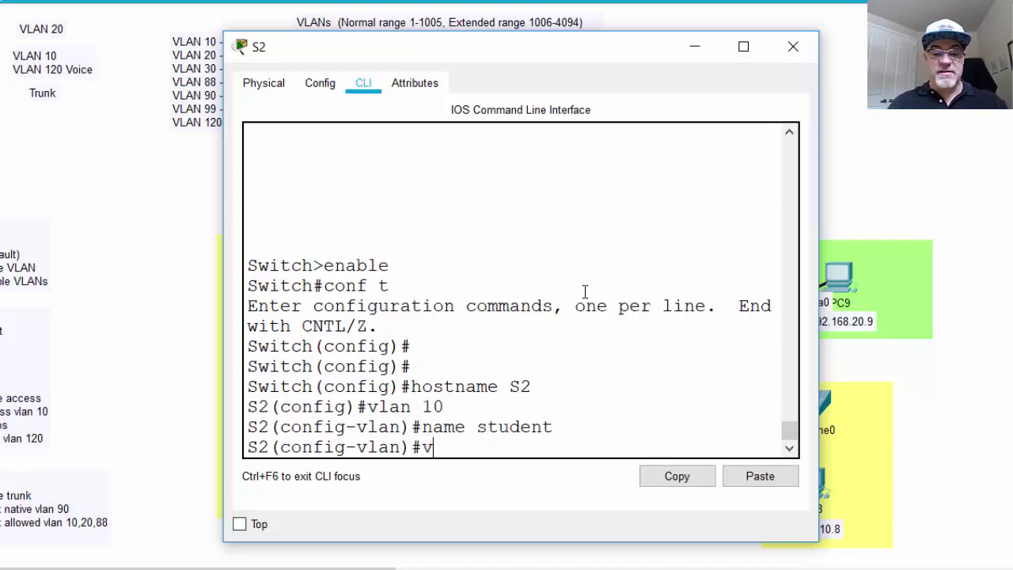
pyautogui.write(' 20')
pyautogui.press('Return')
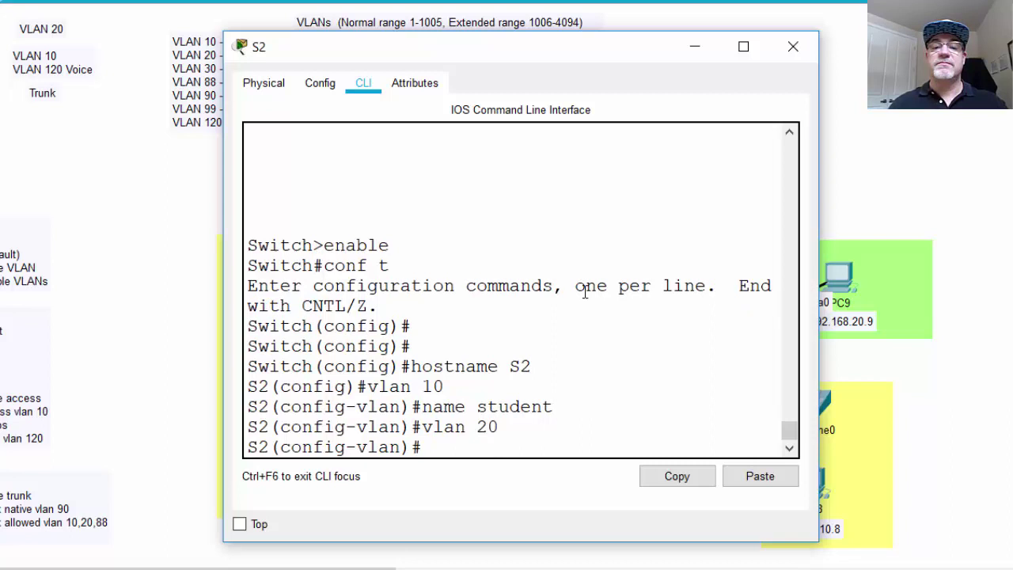
pyautogui.write('name f')
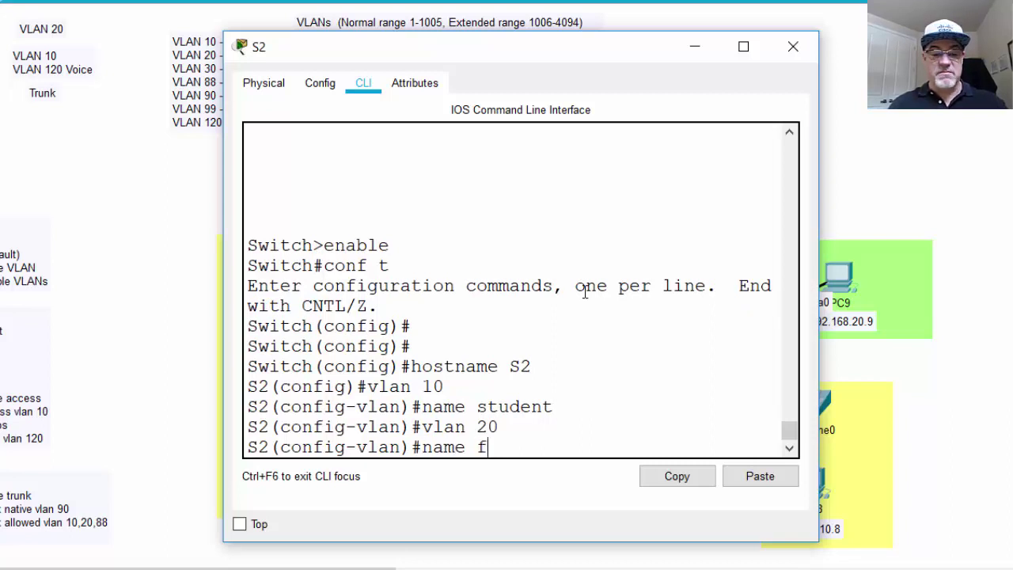
pyautogui.write('aculty')
pyautogui.press('Return')
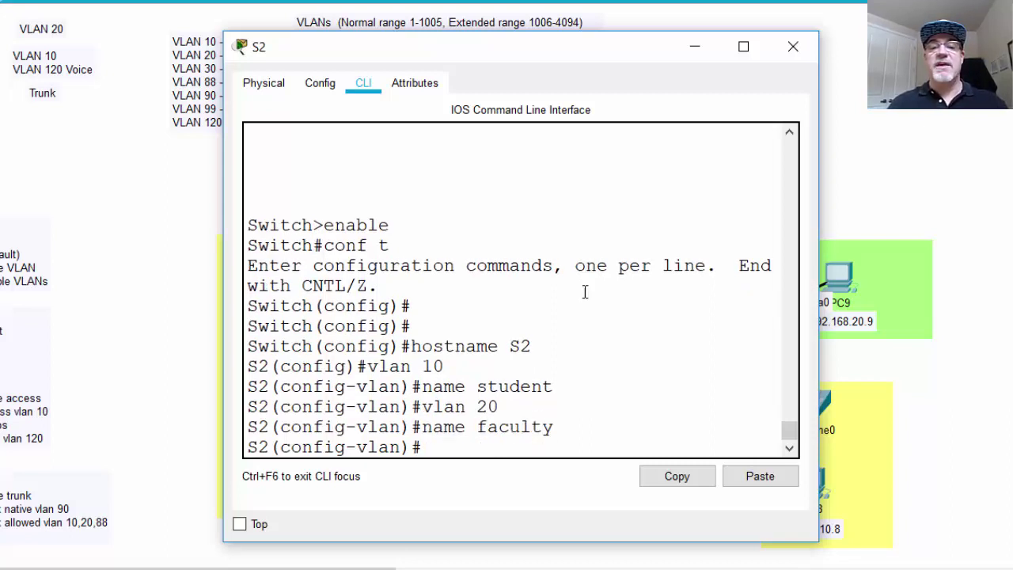
pyautogui.write('vlan')
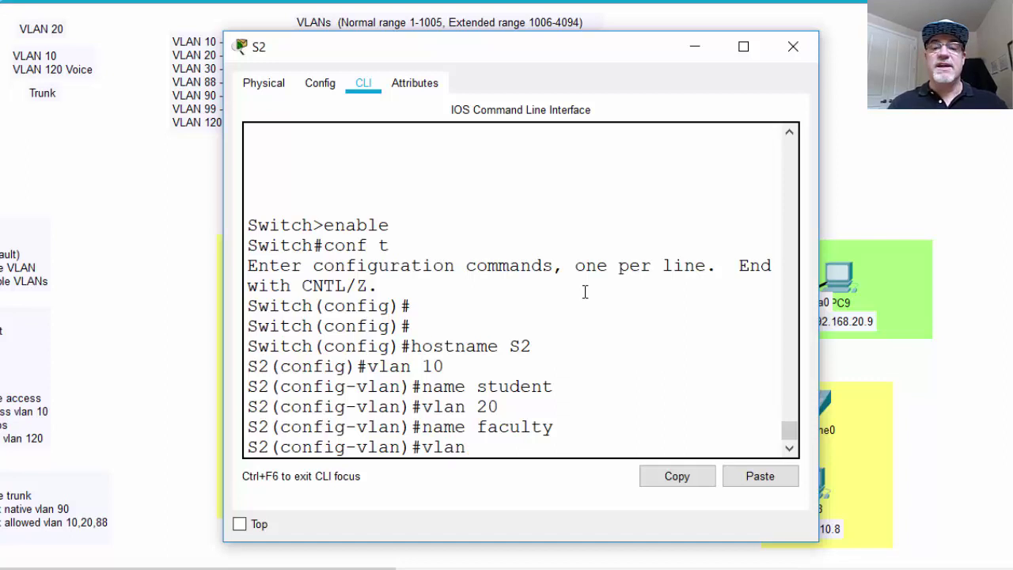
pyautogui.write(' 1')
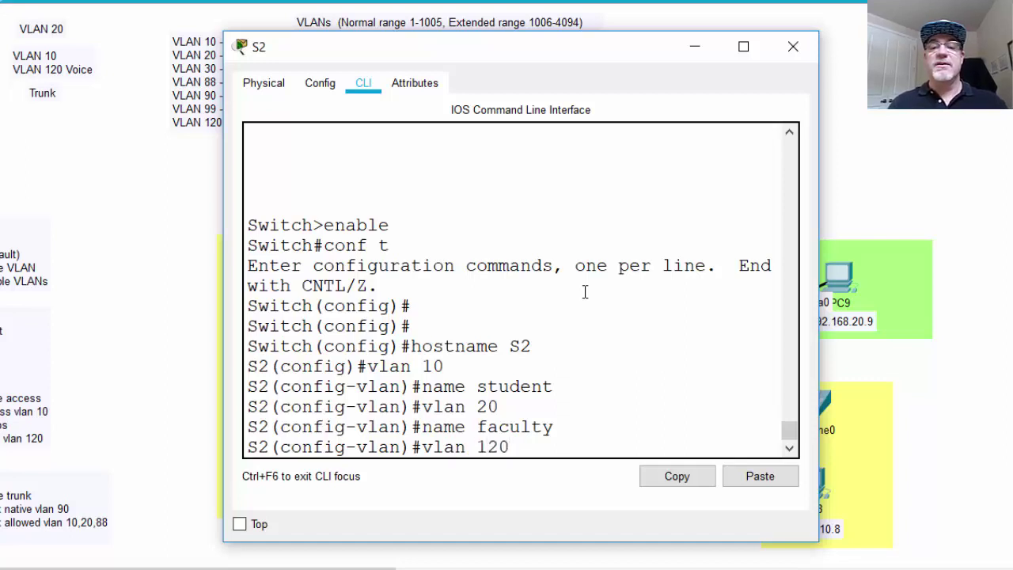
pyautogui.write('20')
pyautogui.press('Return')
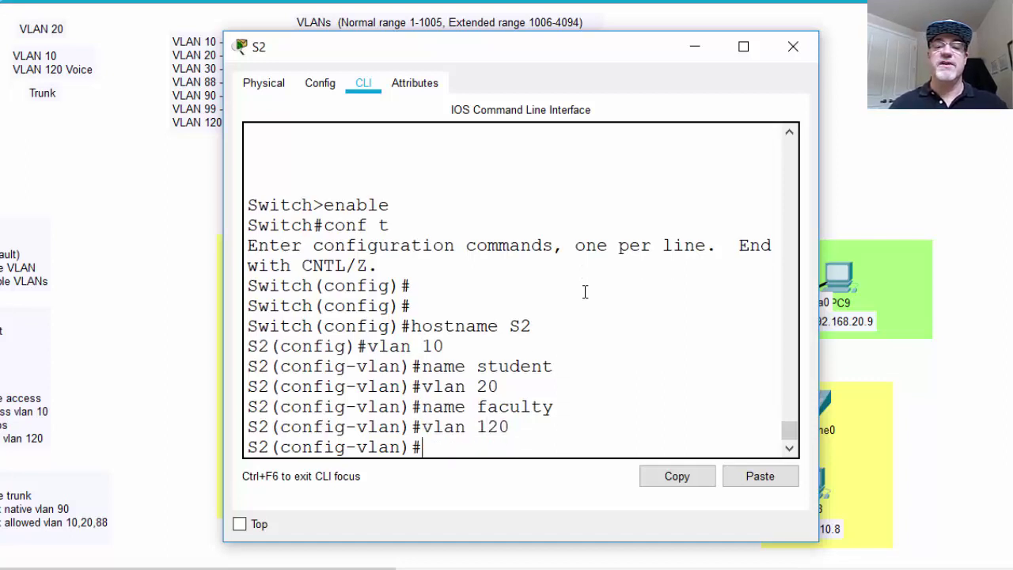
pyautogui.write('name v')
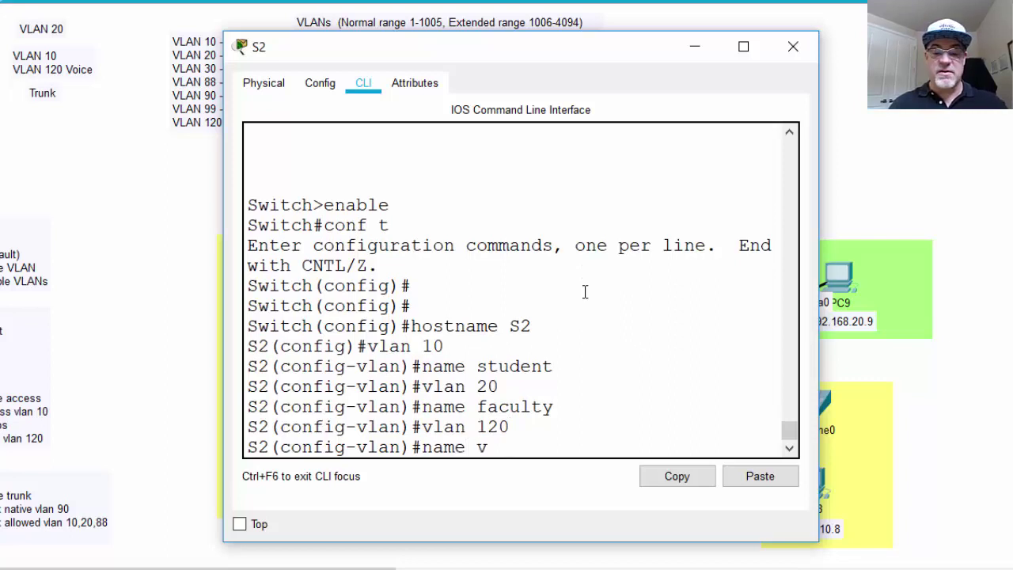
pyautogui.write('oice')
pyautogui.press('Return')
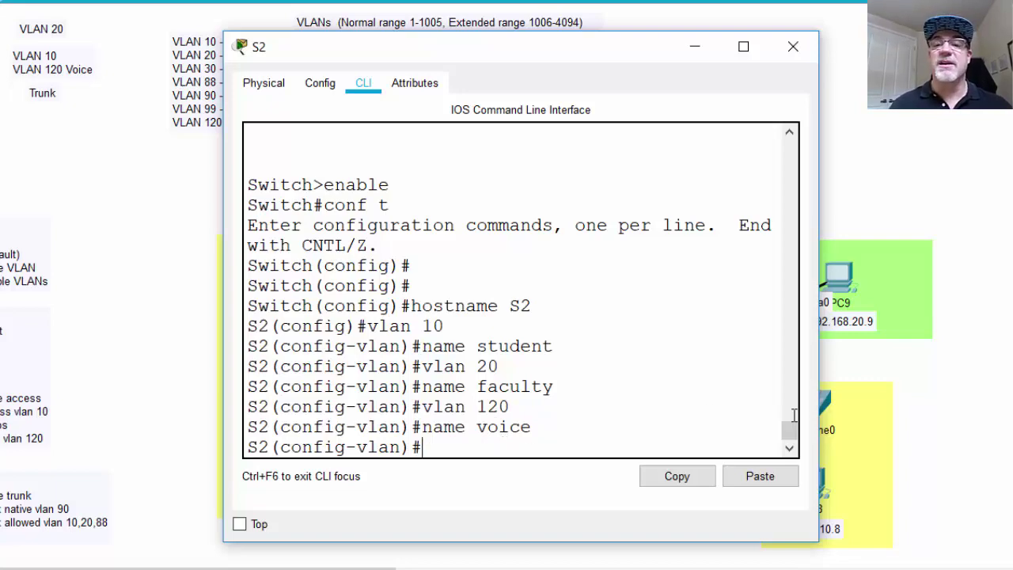
# Move the S2 configuration window aside and minimize it to reveal the topology.
pyautogui.moveTo(634, 52); pyautogui.dragTo(321, 30)
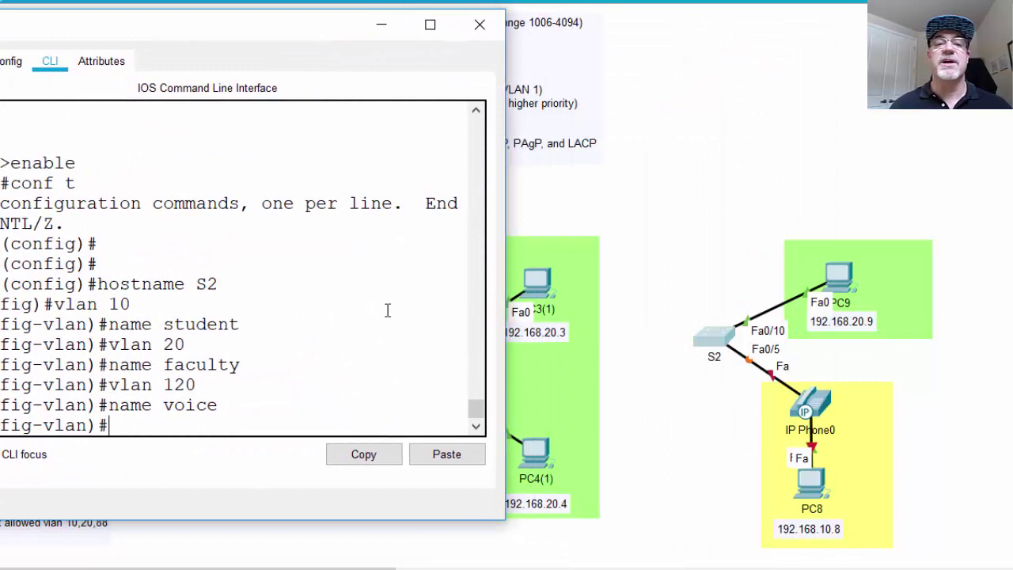
pyautogui.click(380, 25)
pyautogui.click(469, 369)
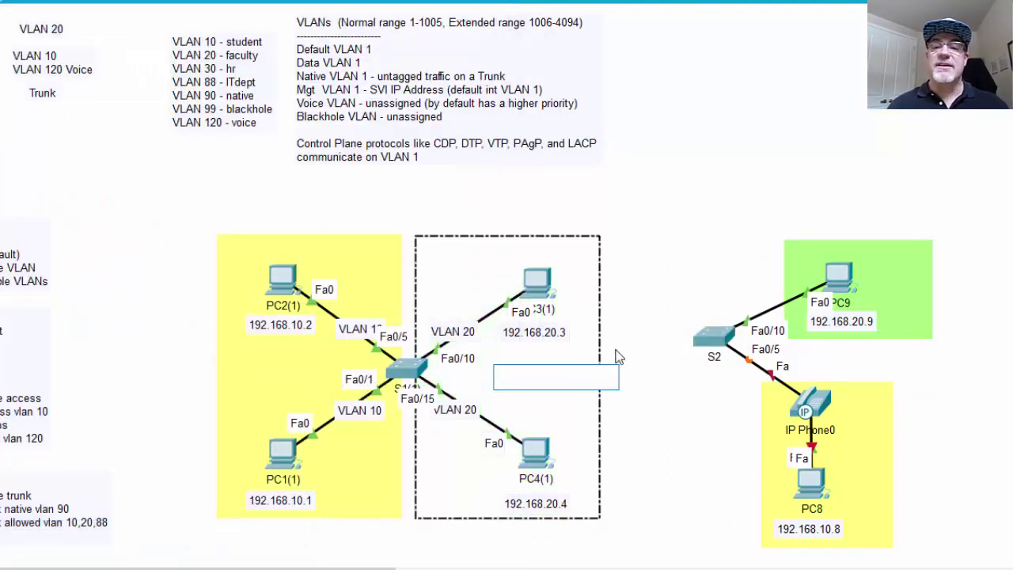
pyautogui.click(649, 310)
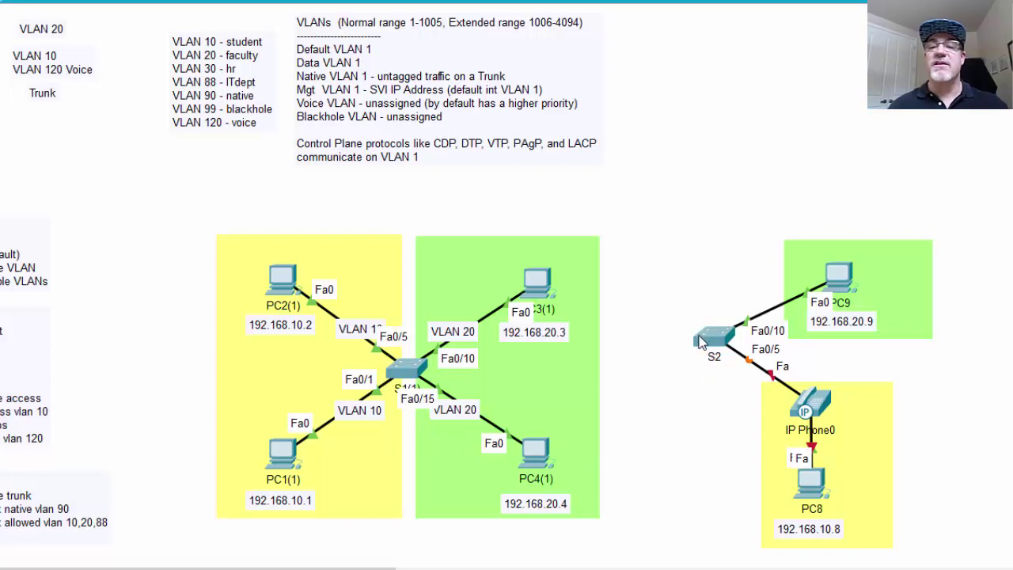
pyautogui.moveTo(700, 338)
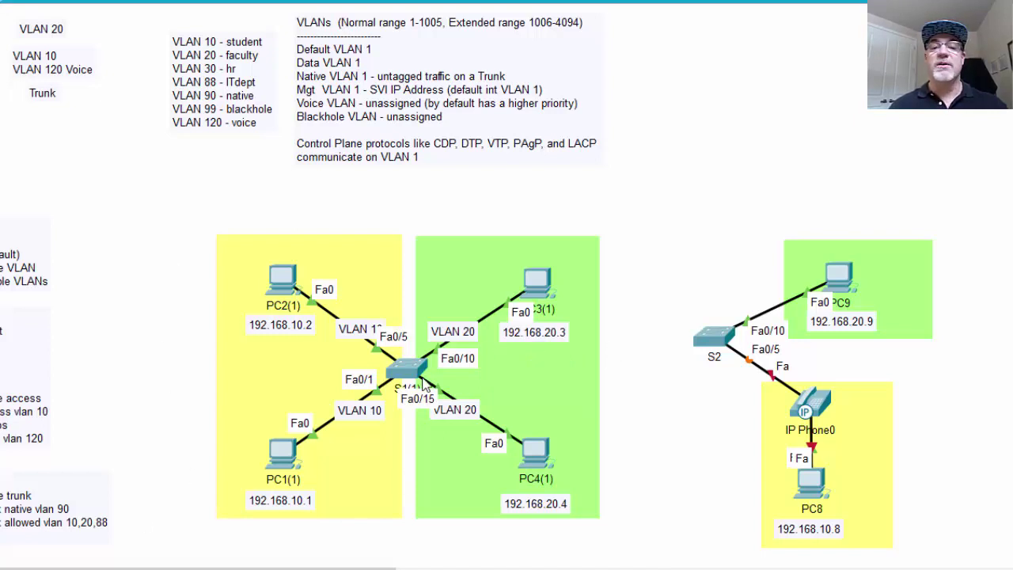
# Cable S1's GigabitEthernet0/1 port to S2's GigabitEthernet0/1 port.
pyautogui.click(419, 370)
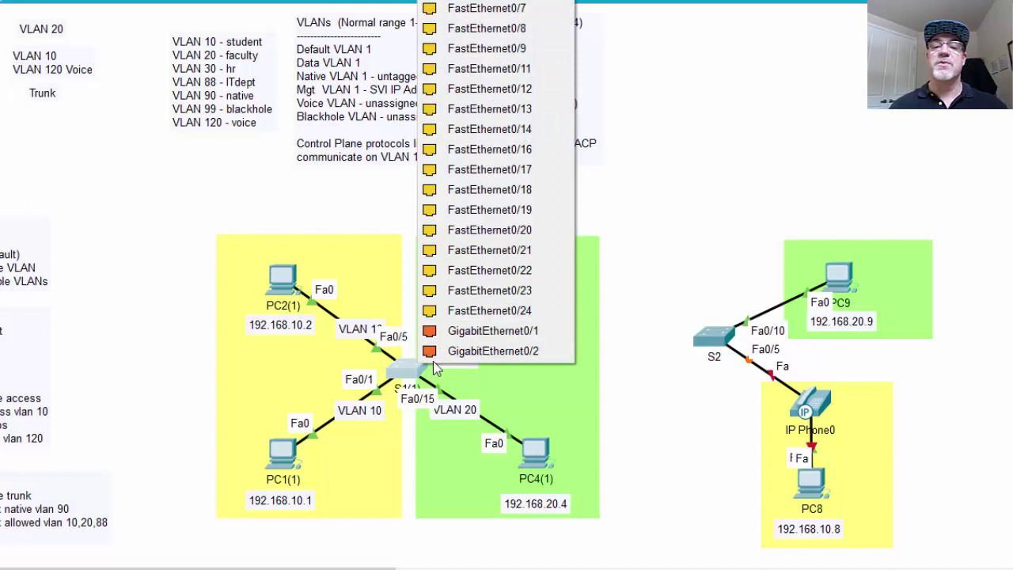
pyautogui.click(479, 336)
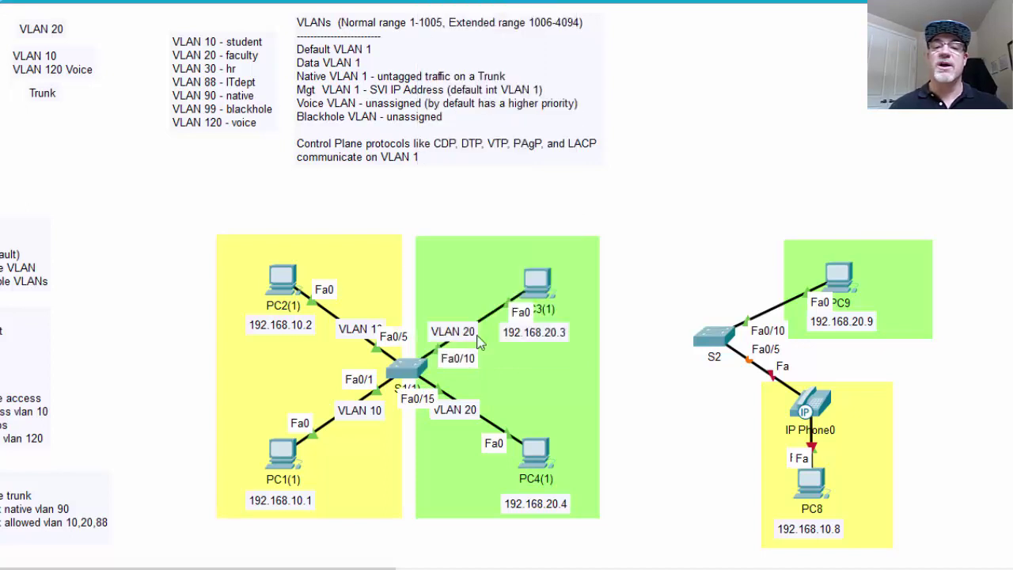
pyautogui.click(703, 341)
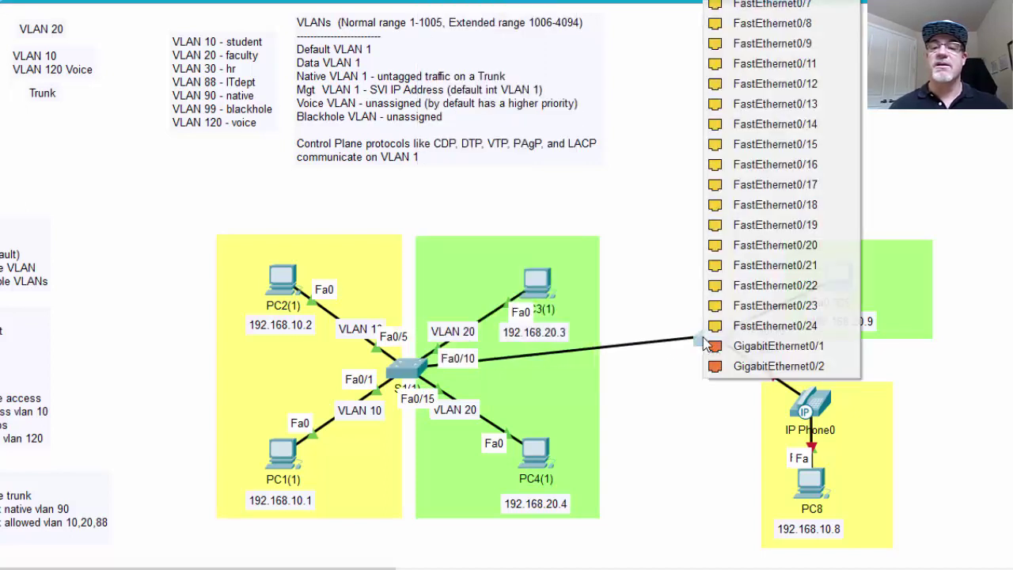
pyautogui.click(729, 348)
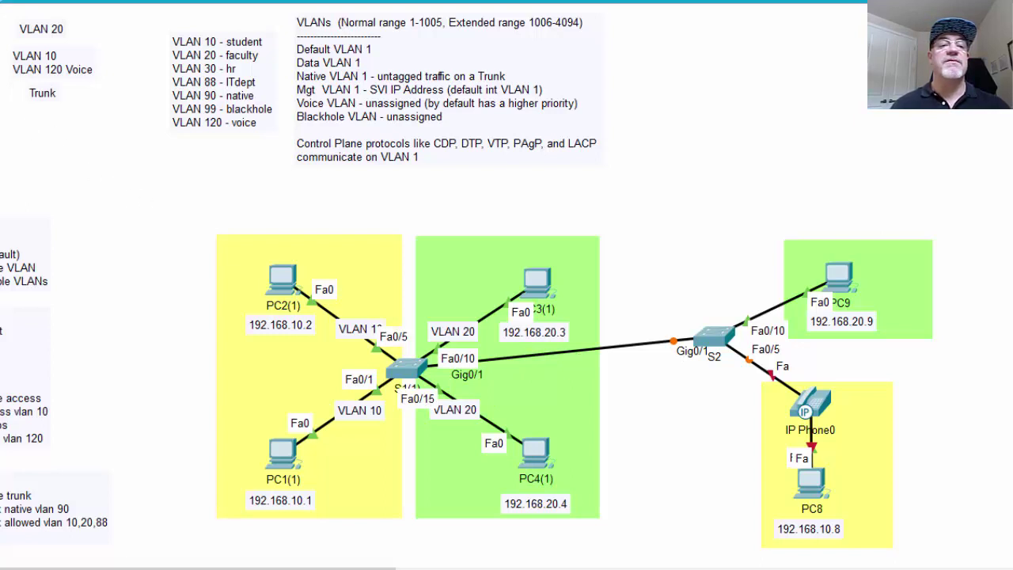
# Place the Trunk label above the S1–S2 link with the 802.1q VLAN tagging label beneath it.
pyautogui.moveTo(45, 96); pyautogui.dragTo(632, 364)
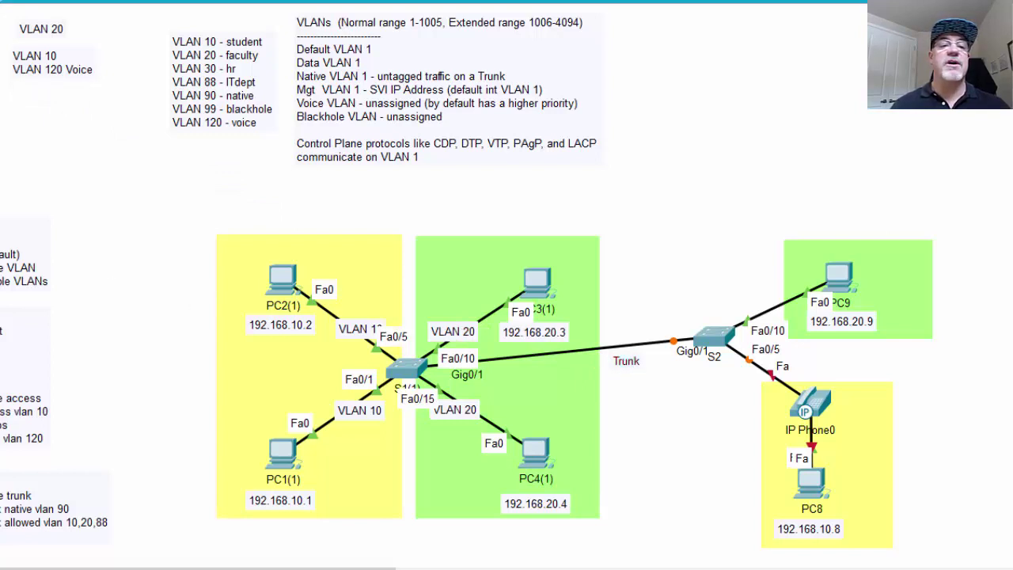
pyautogui.moveTo(83, 123); pyautogui.dragTo(629, 388)
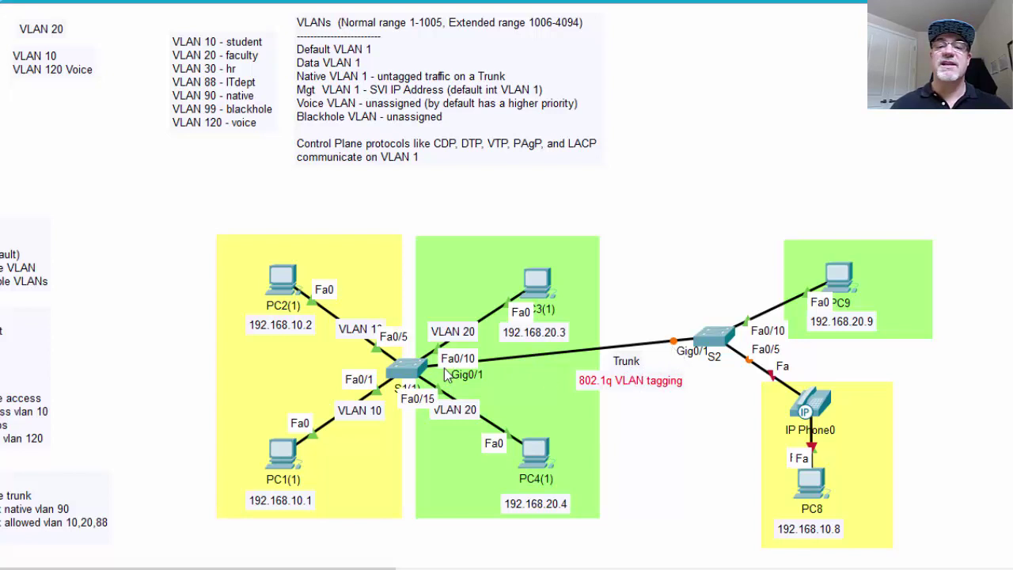
pyautogui.moveTo(630, 362); pyautogui.dragTo(625, 336)
pyautogui.moveTo(626, 384); pyautogui.dragTo(613, 362)
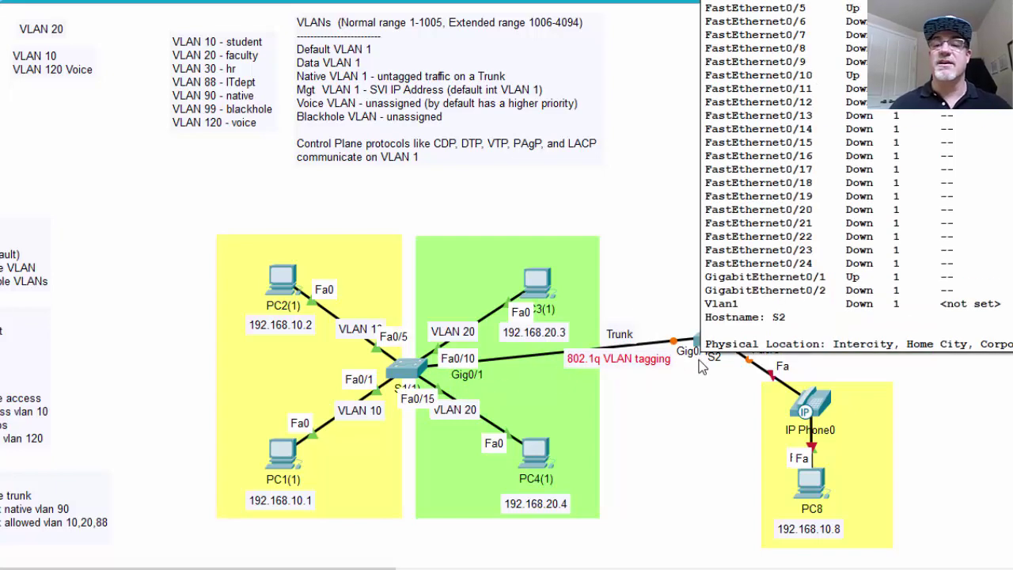
pyautogui.click(622, 285)
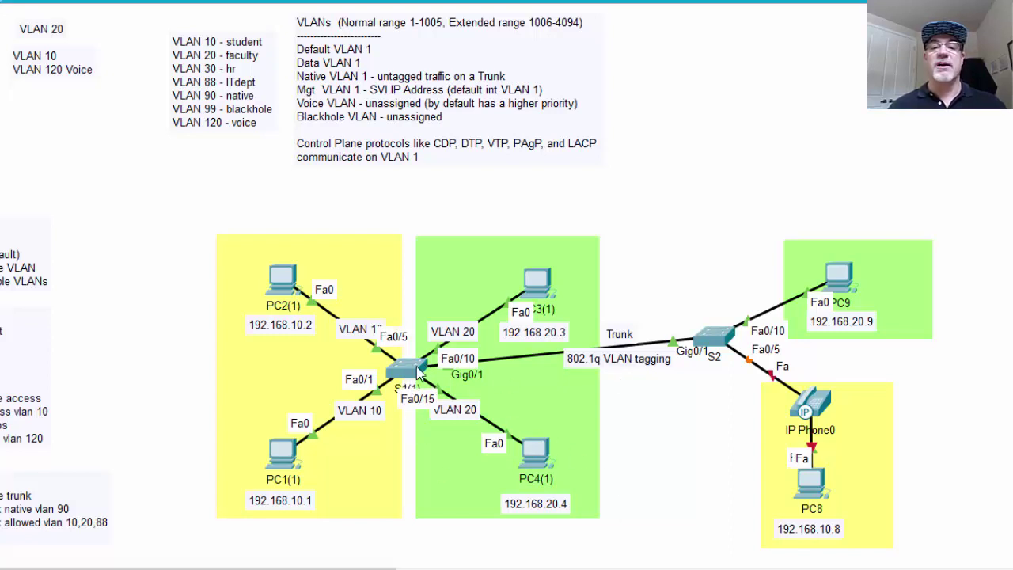
# In S1's CLI, enter configuration mode and set the hostname to S1.
pyautogui.click(419, 364)
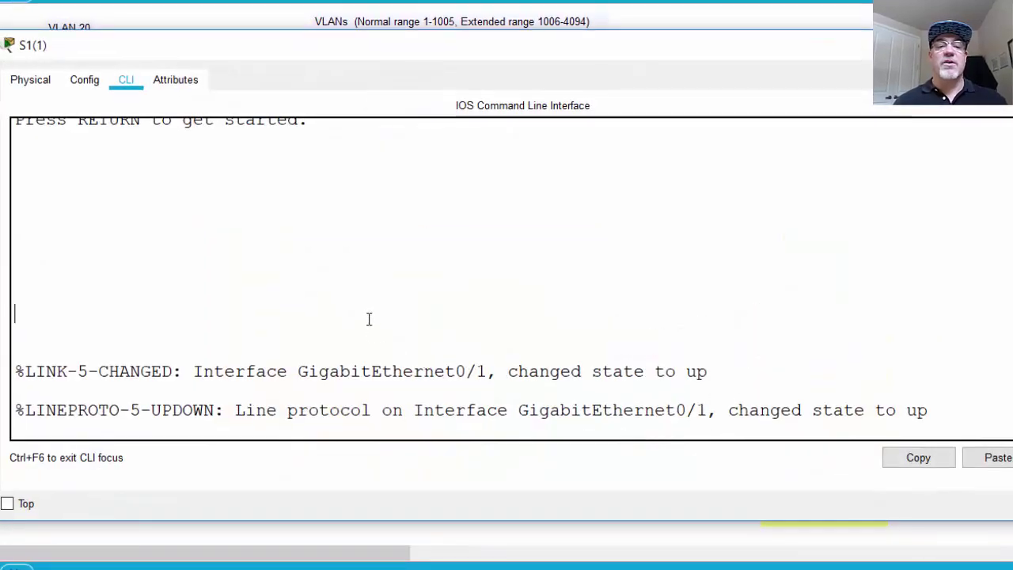
pyautogui.press('Return')
pyautogui.press('Return')
pyautogui.write('en')
pyautogui.press('Return')
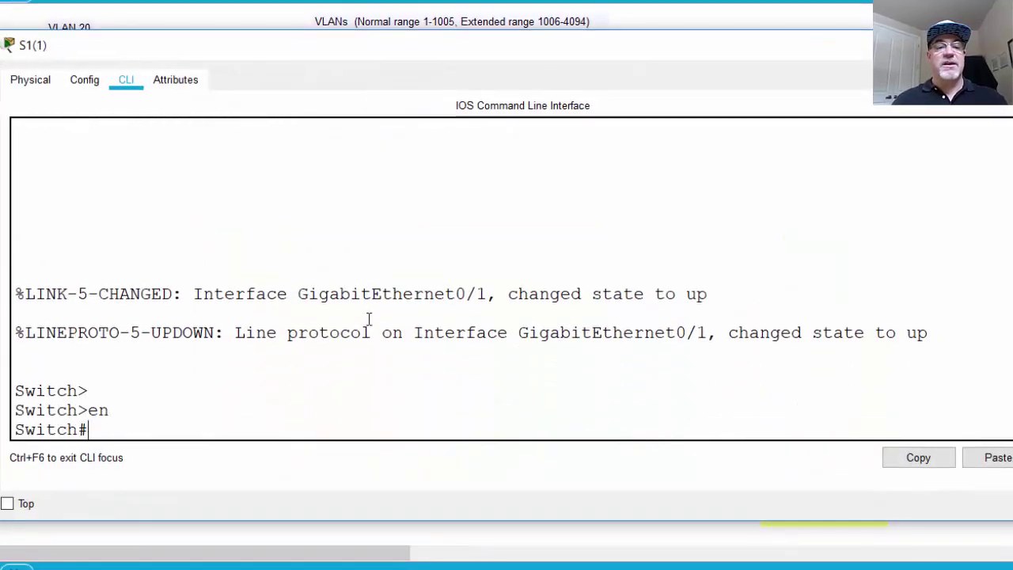
pyautogui.write('conf t')
pyautogui.press('Return')
pyautogui.write('ho')
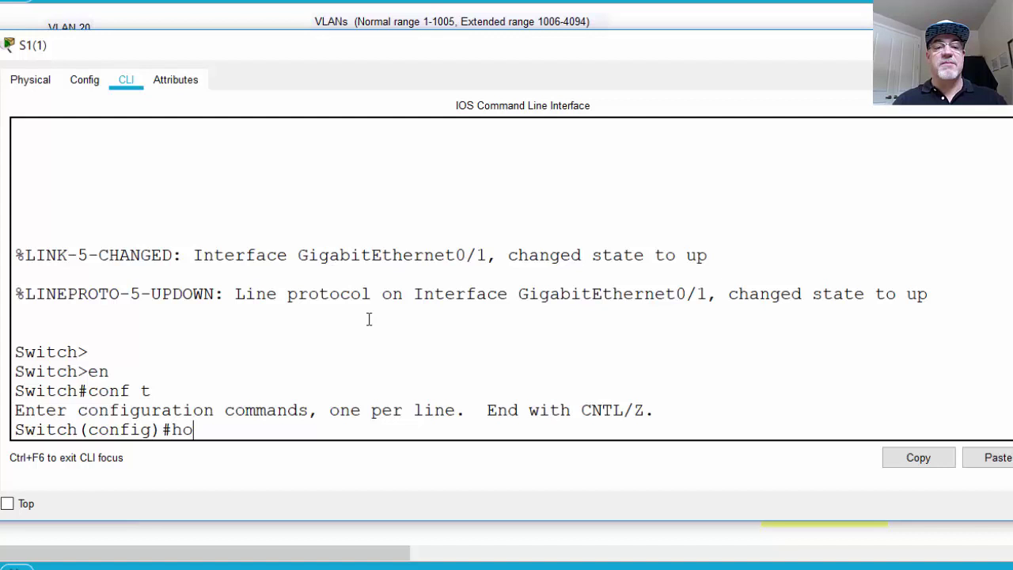
pyautogui.write('stname S')
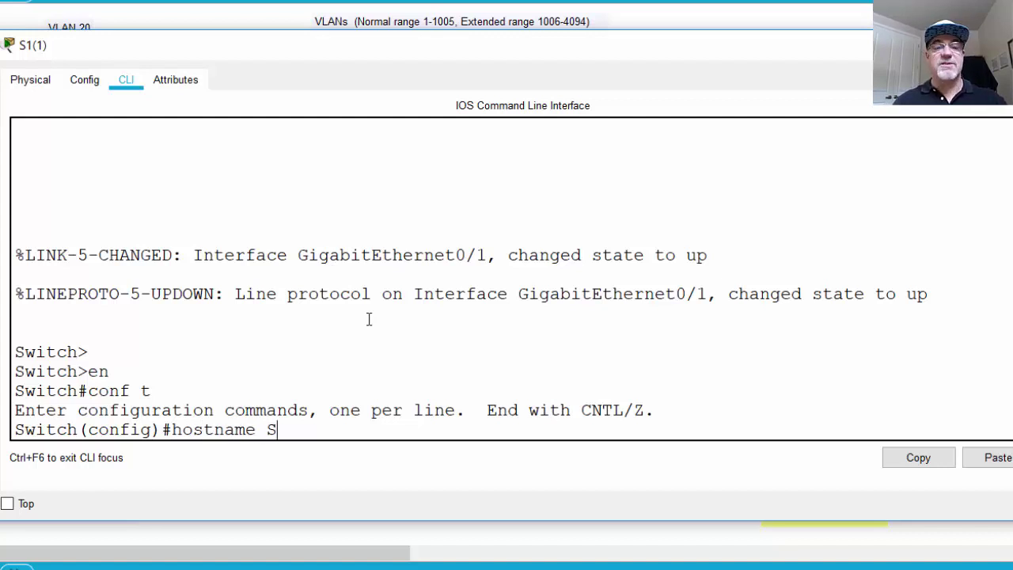
pyautogui.write('1')
pyautogui.press('Return')
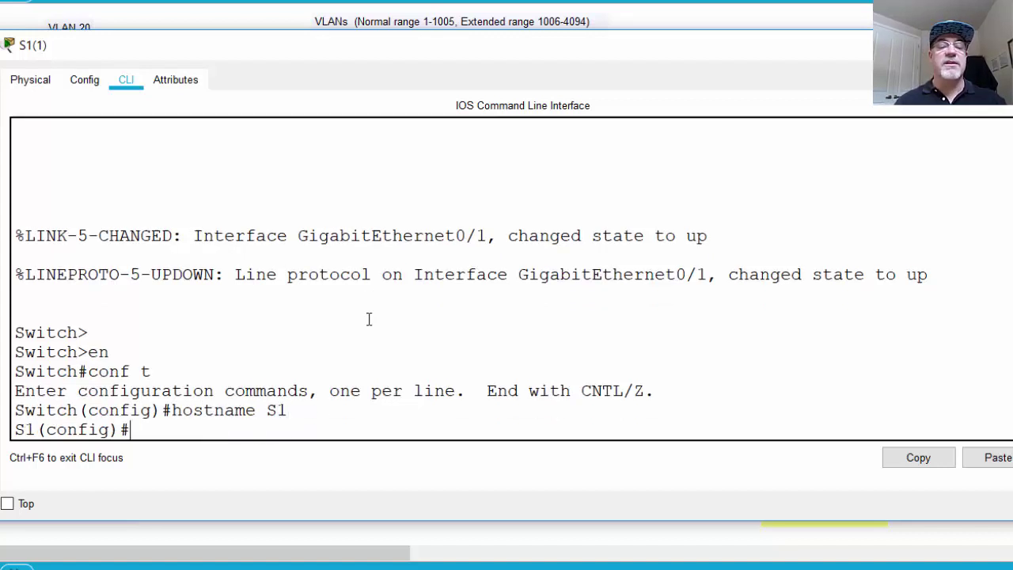
# Create VLAN 120 named voice on S1.
pyautogui.press('Return')
pyautogui.write('vlan 120')
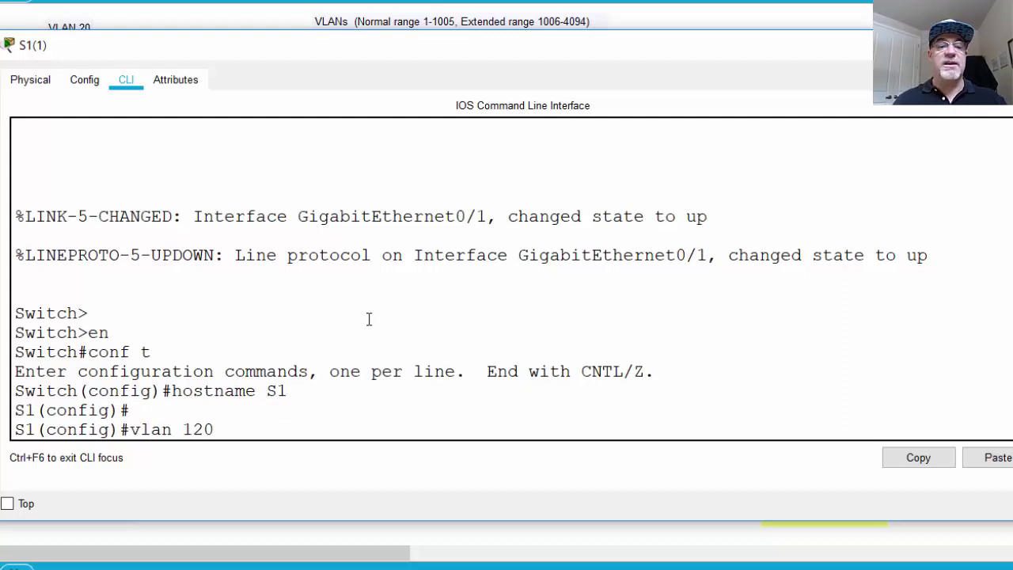
pyautogui.press('Return')
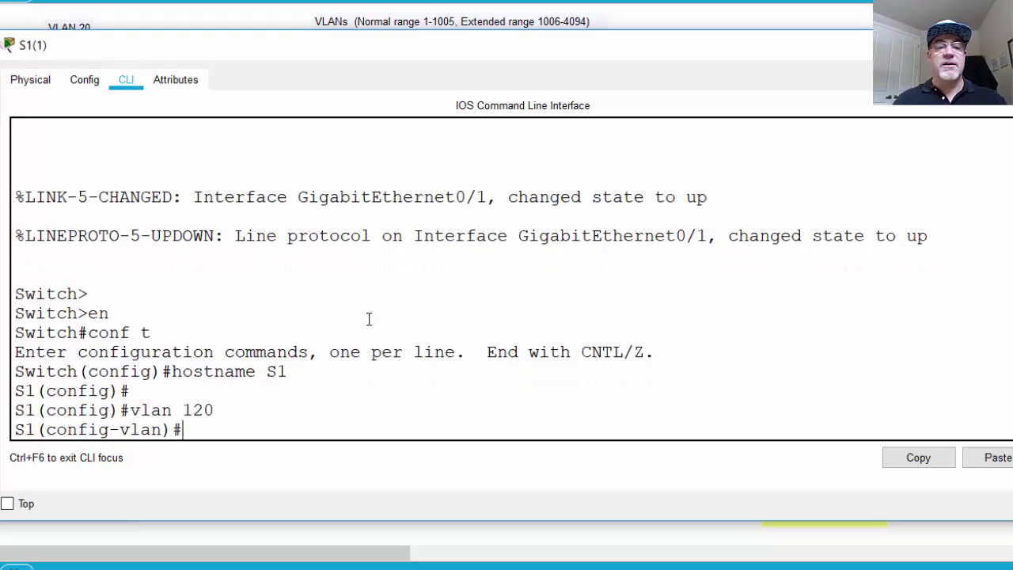
pyautogui.write('name voice')
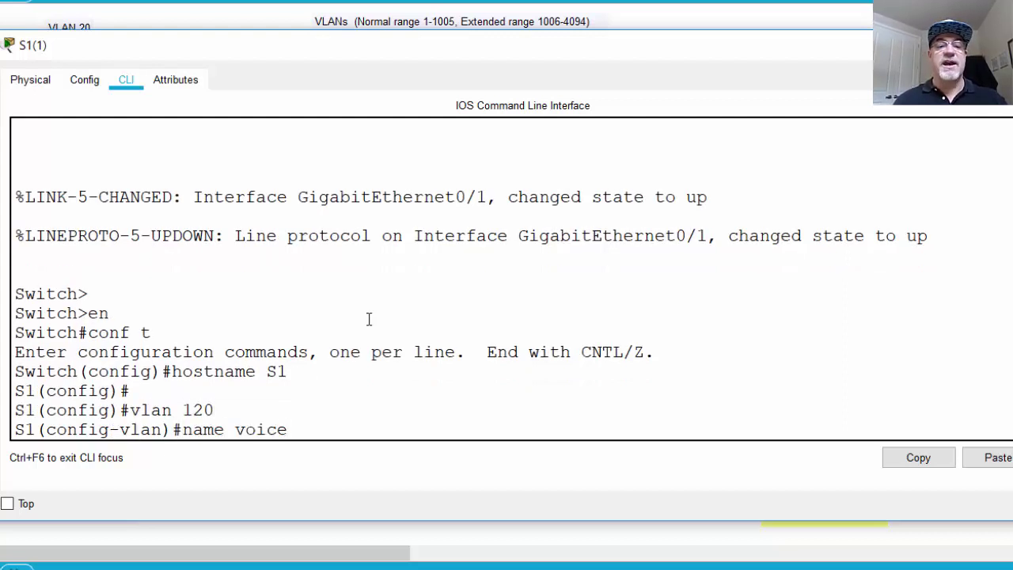
pyautogui.press('Return')
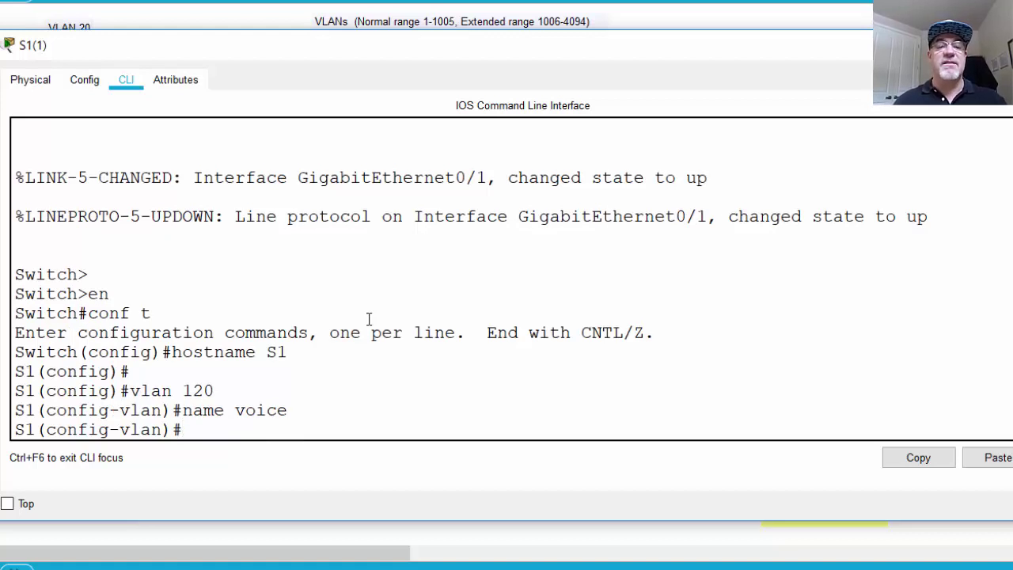
pyautogui.press('Return')
pyautogui.write('int ')
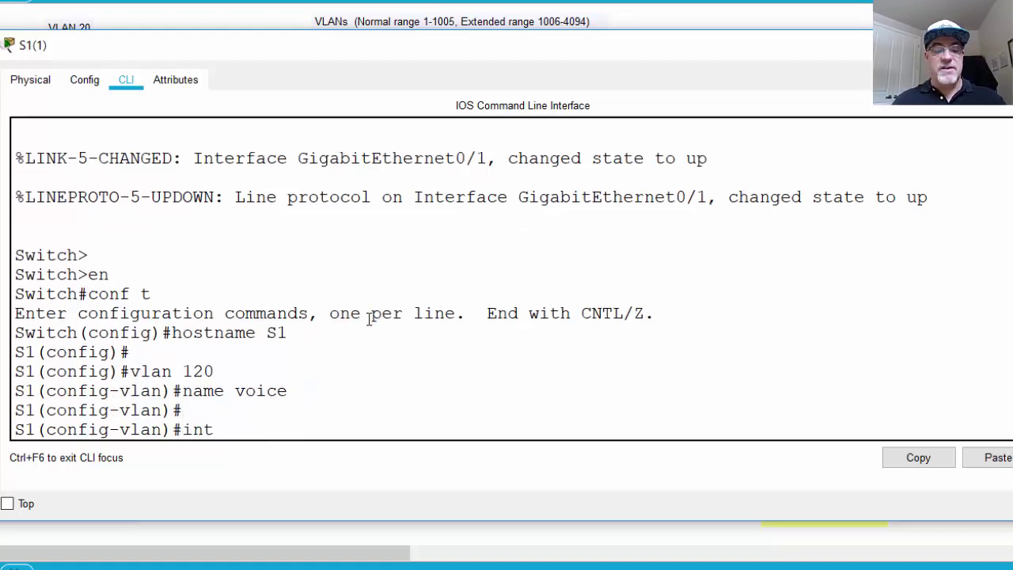
pyautogui.write('g0')
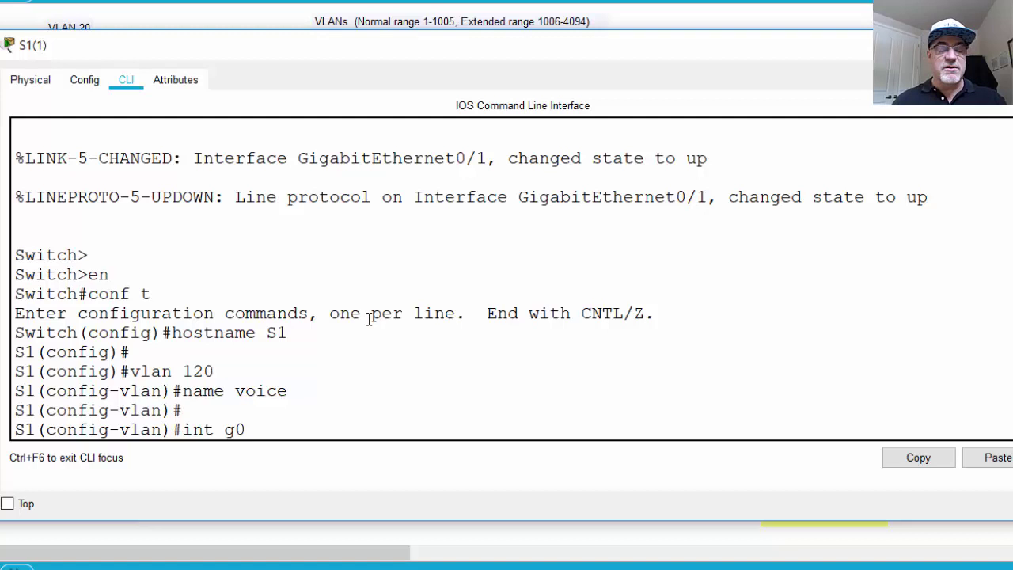
pyautogui.write('/1')
# Set S1's Gig0/1 interface to switchport mode trunk.
pyautogui.press('Return')
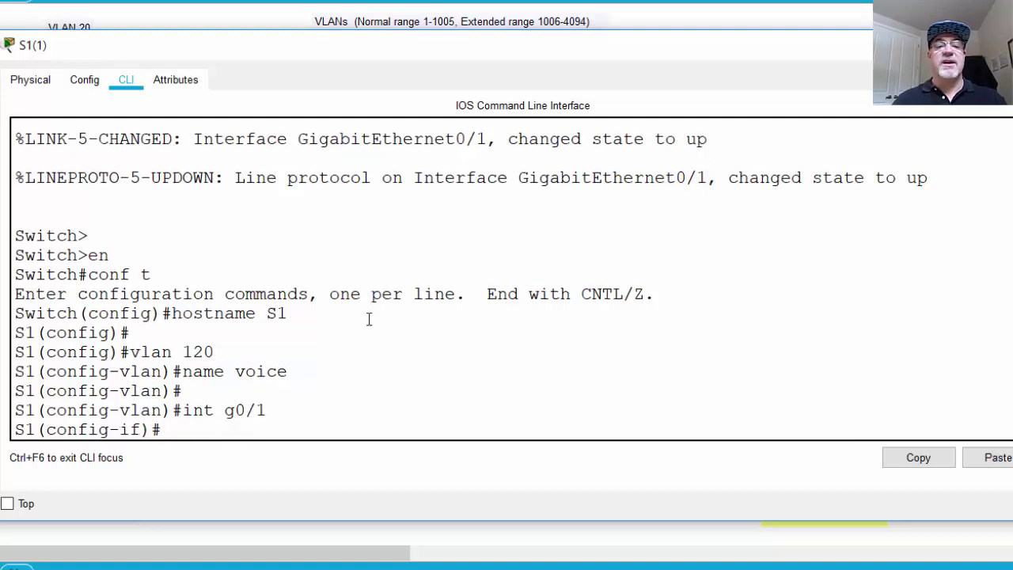
pyautogui.press('Return')
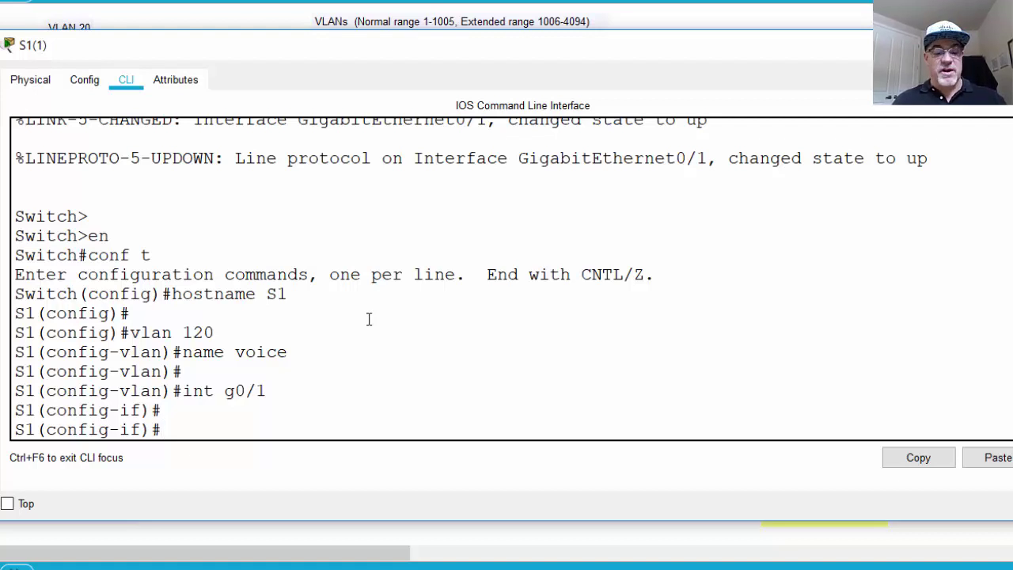
pyautogui.write('switchpo')
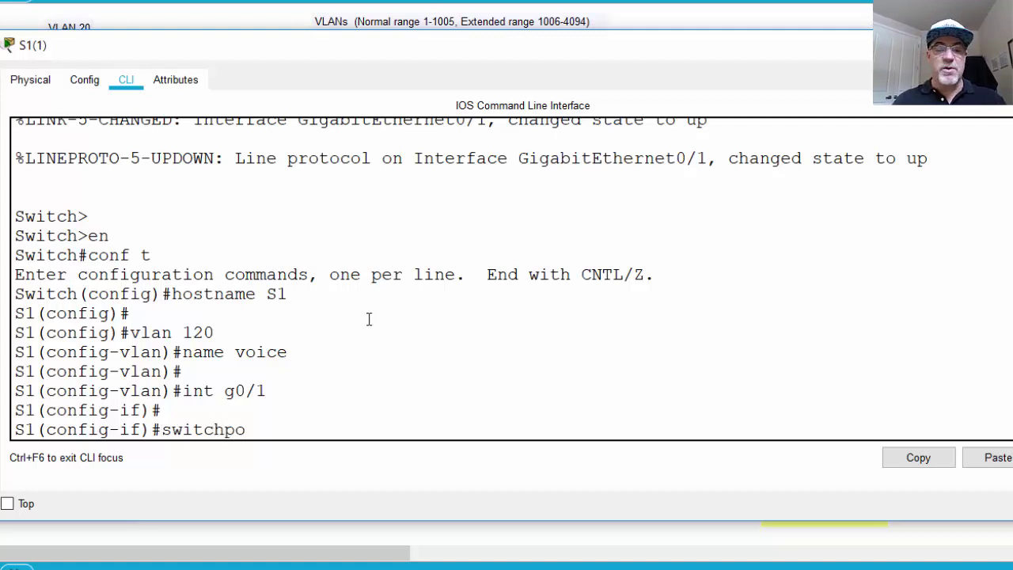
pyautogui.write('rt mode ')
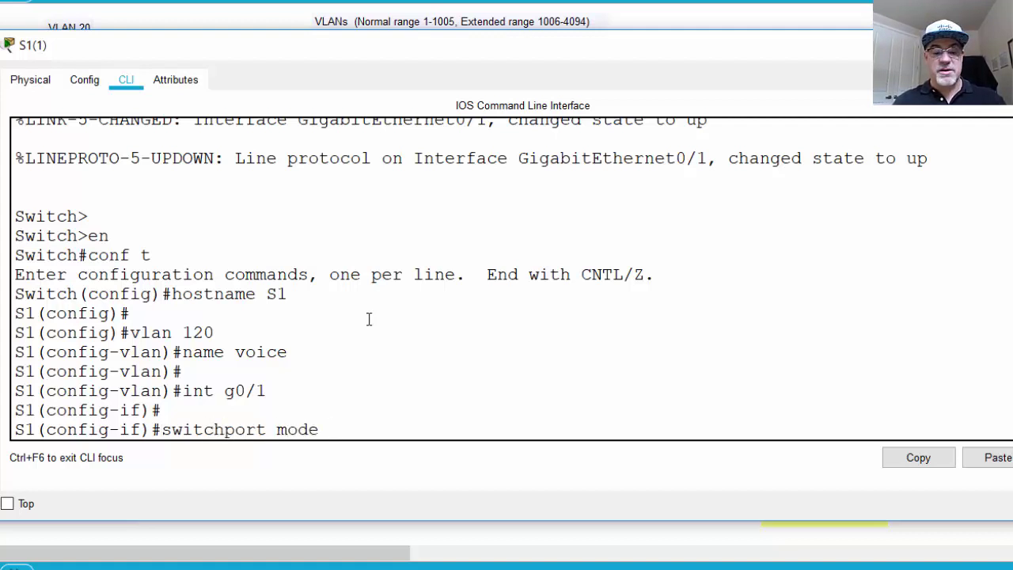
pyautogui.write('trunk')
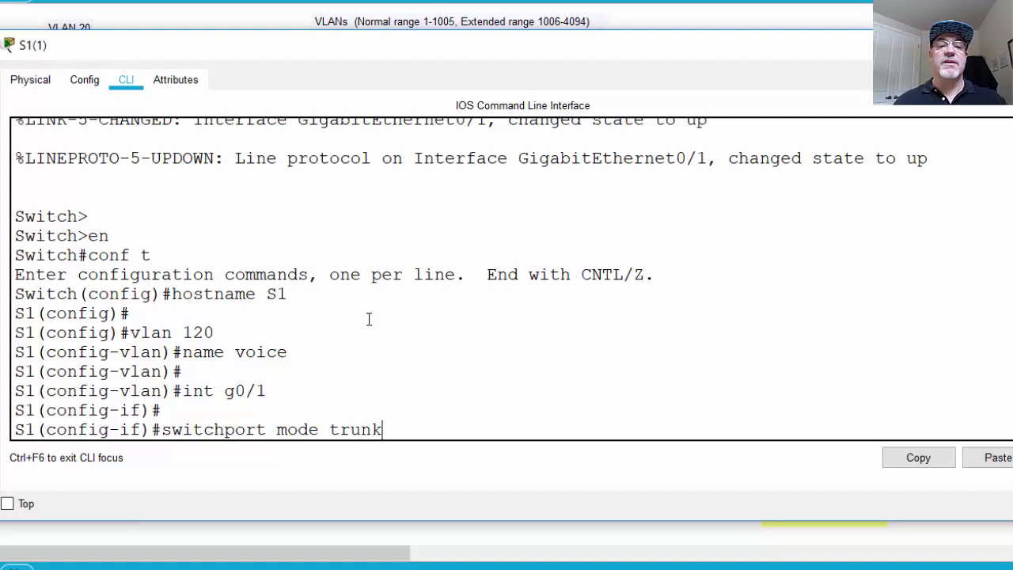
pyautogui.press('Return')
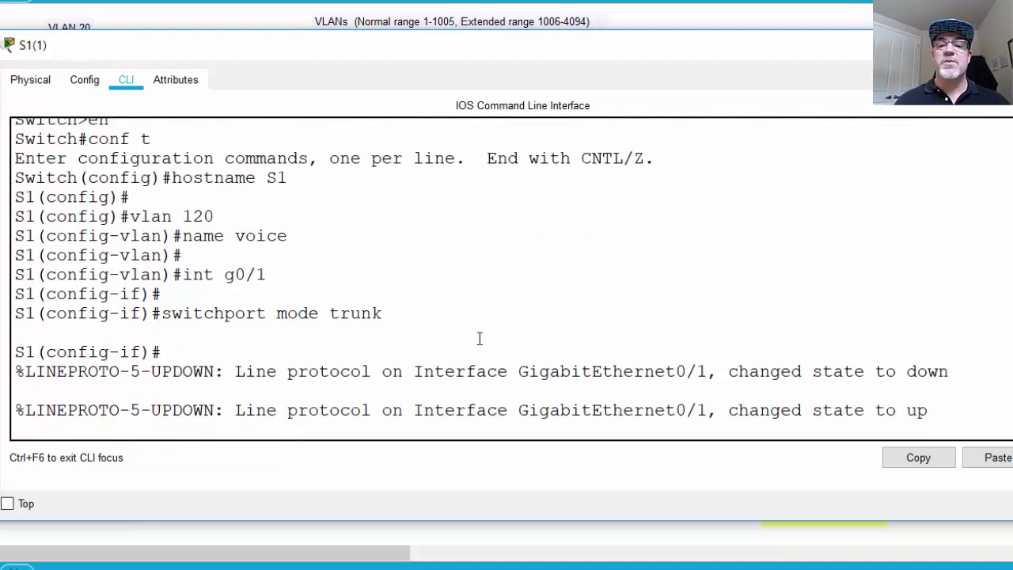
pyautogui.press('Return')
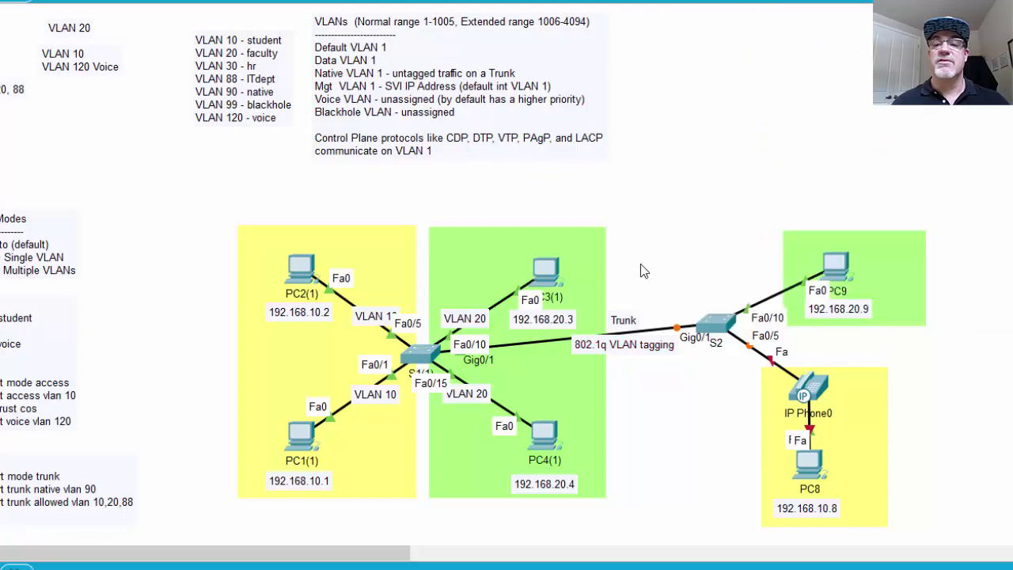
# On S2, put interface g0/1 into trunk mode with 'sw mode trunk'.
pyautogui.click(717, 325)
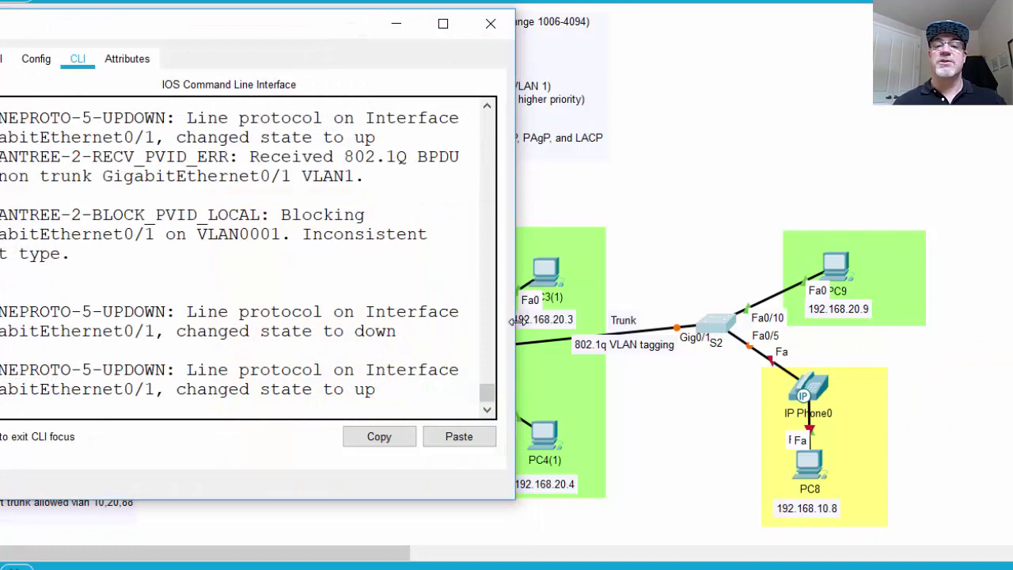
pyautogui.moveTo(515, 324); pyautogui.dragTo(864, 324)
pyautogui.moveTo(482, 29); pyautogui.dragTo(588, 18)
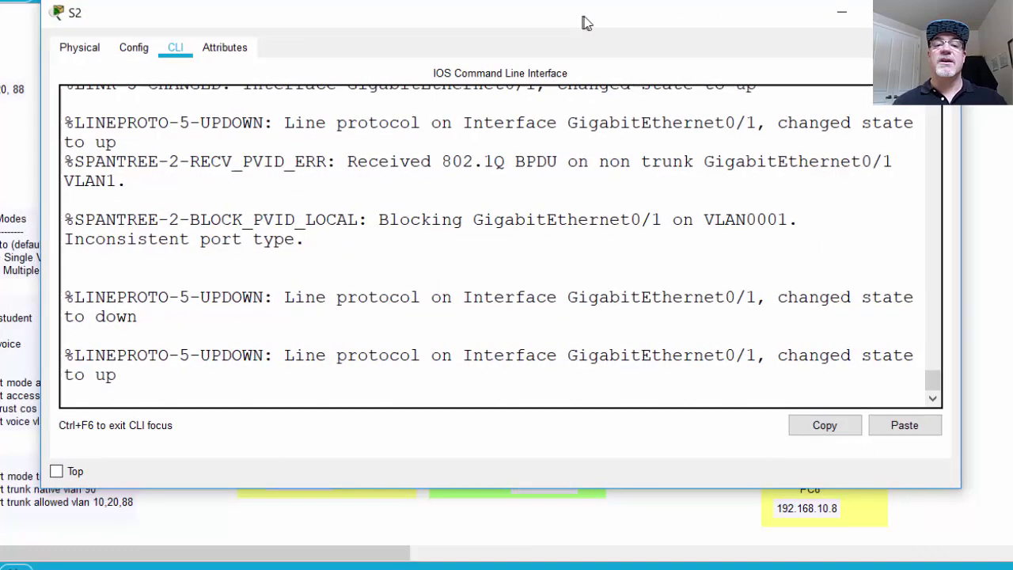
pyautogui.press('Return')
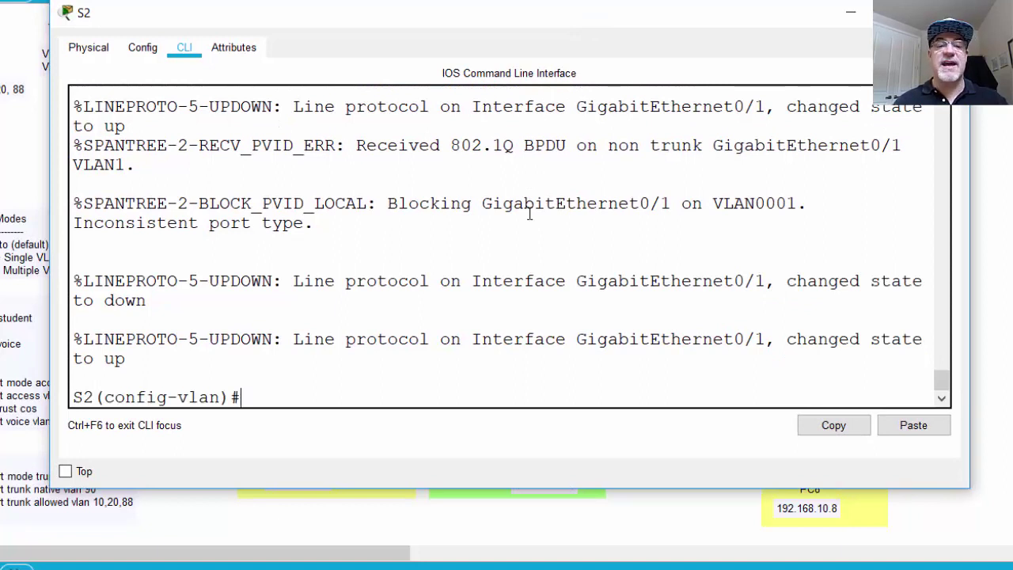
pyautogui.press('Return')
pyautogui.write('int')
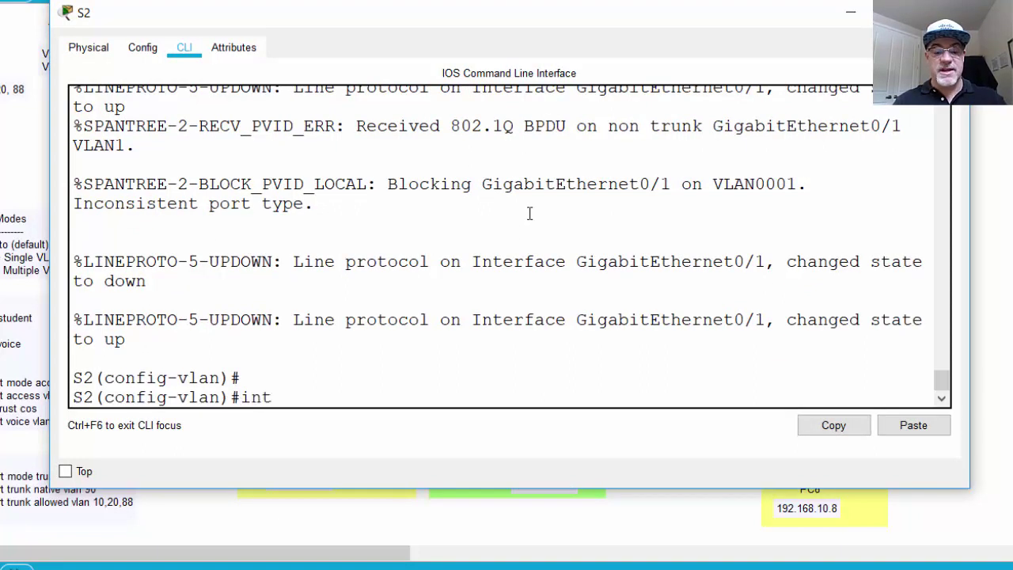
pyautogui.write(' g0/1')
pyautogui.press('Return')
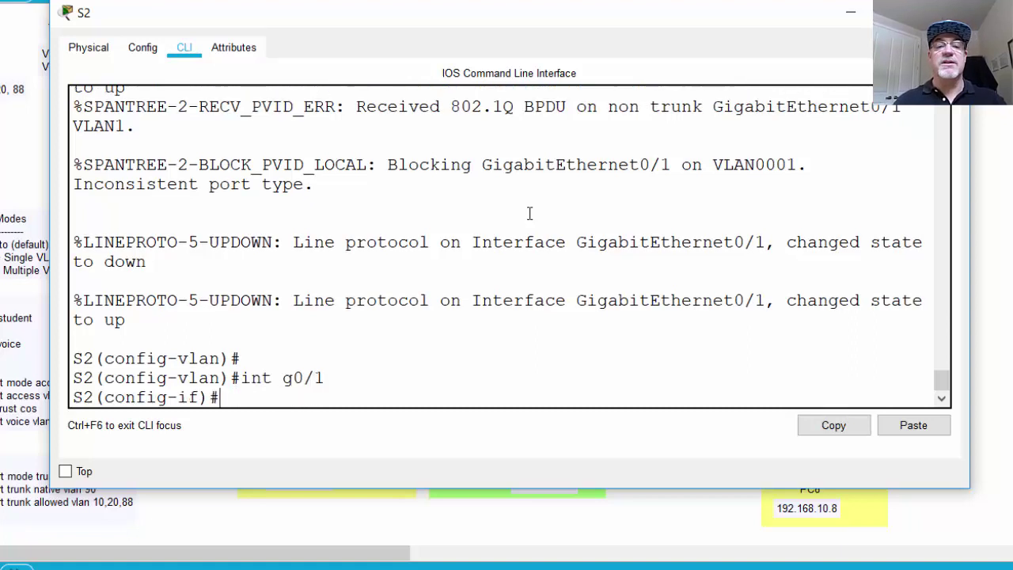
pyautogui.write('sw mode')
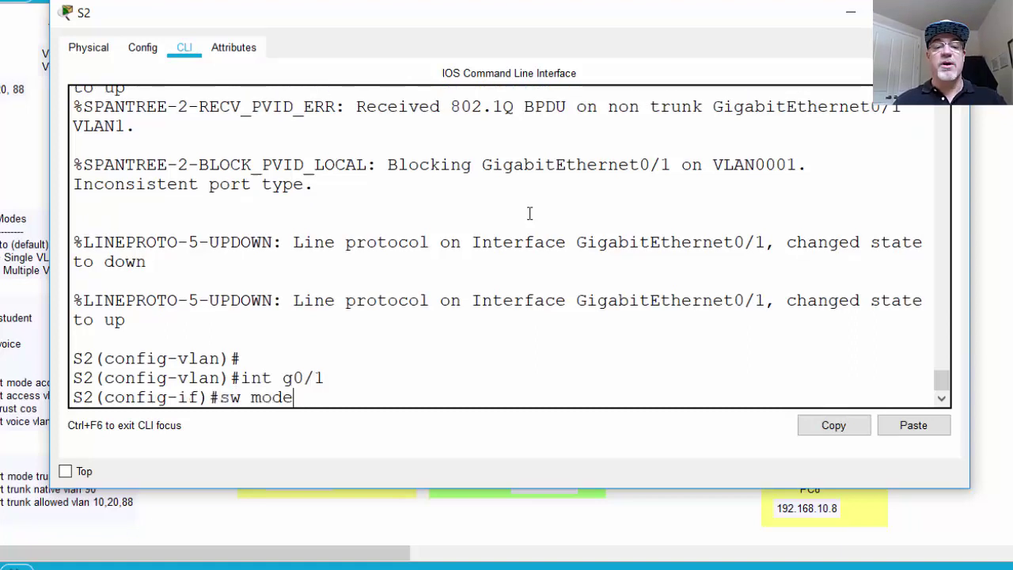
pyautogui.write(' trunk')
pyautogui.press('Return')
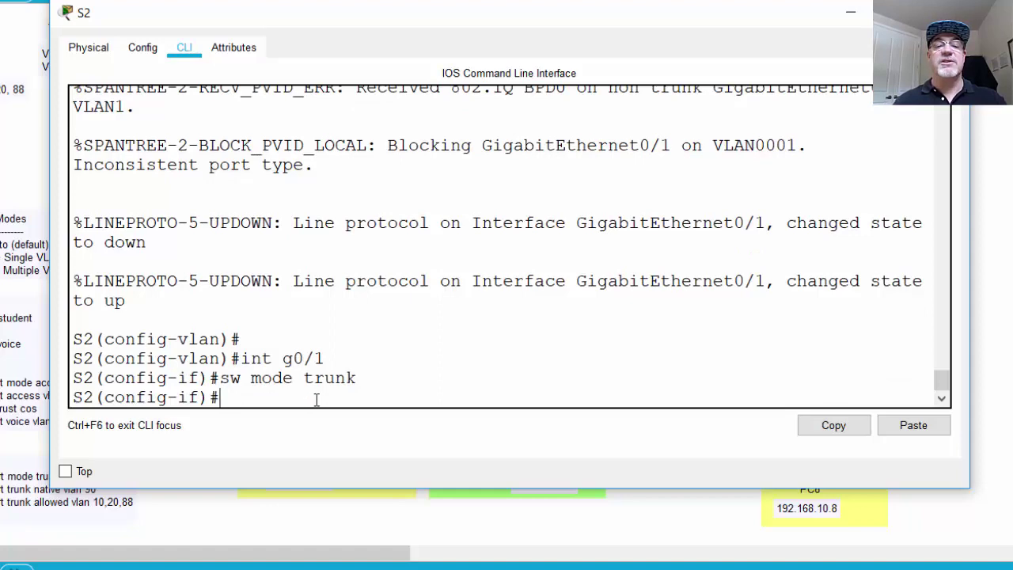
pyautogui.moveTo(652, 14); pyautogui.dragTo(642, 433)
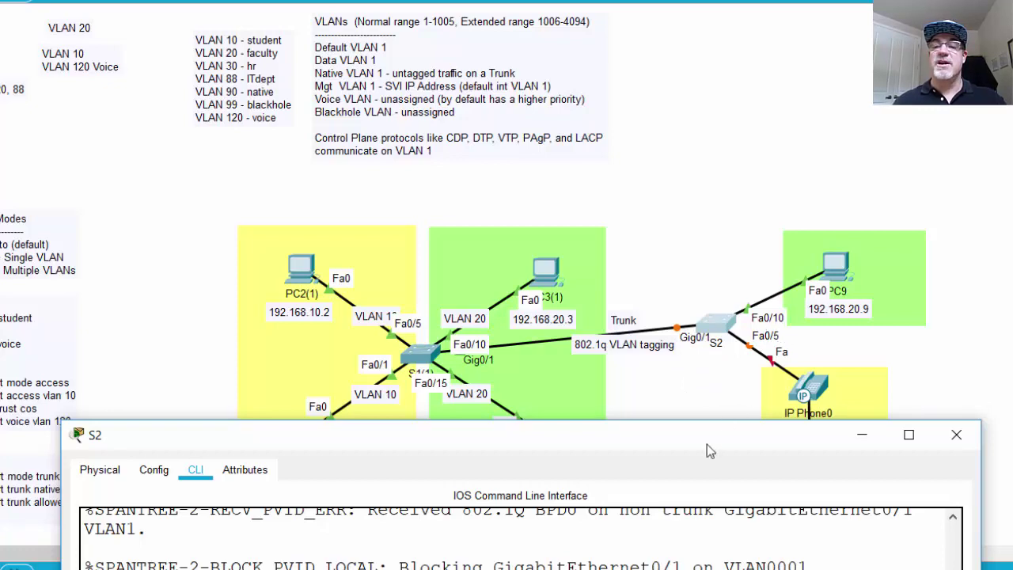
# Make S2's Fa0/10 an access port and assign it to VLAN 20.
pyautogui.moveTo(710, 441); pyautogui.dragTo(679, 42)
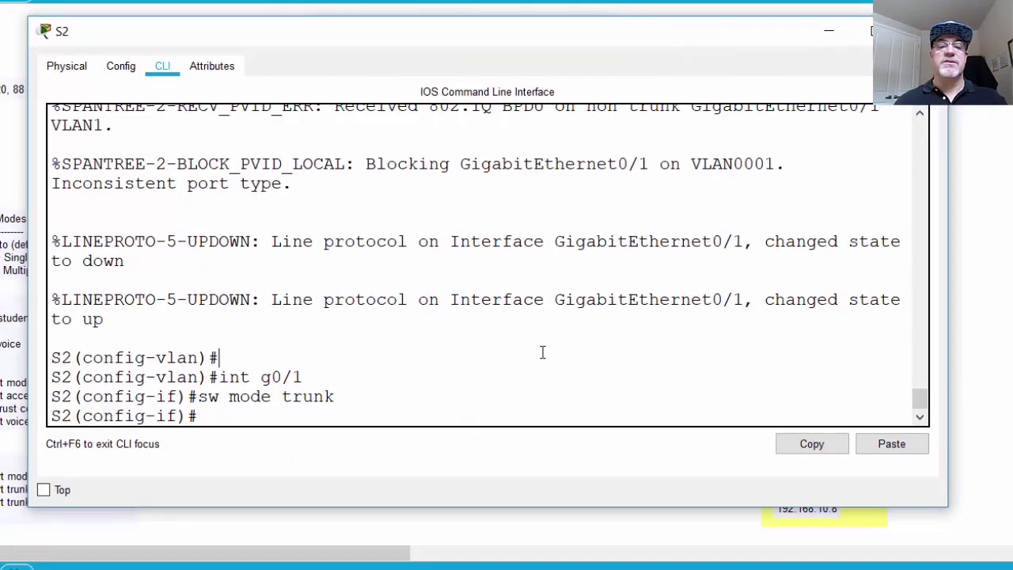
pyautogui.press('Return')
pyautogui.write('int f')
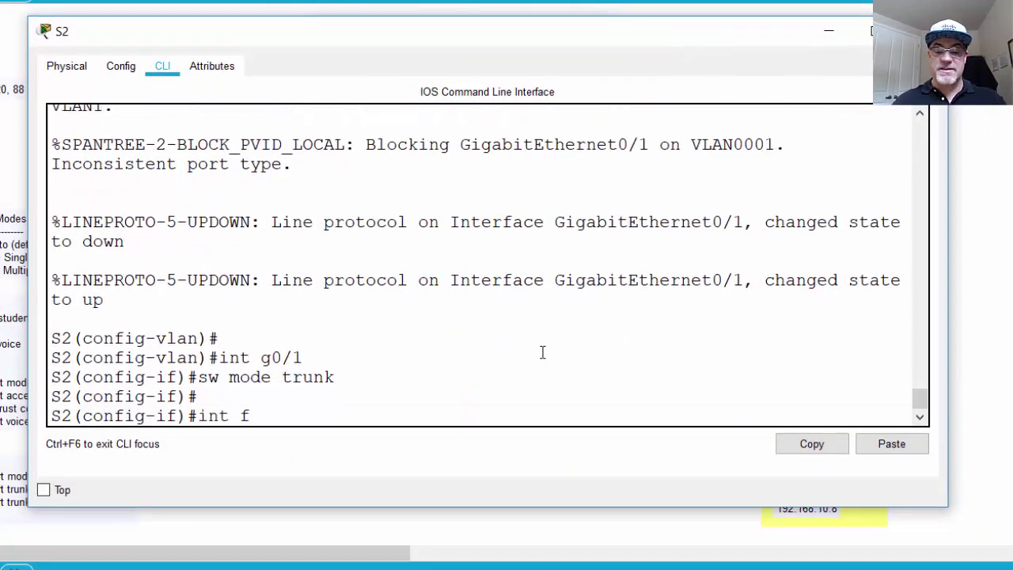
pyautogui.write('0/10')
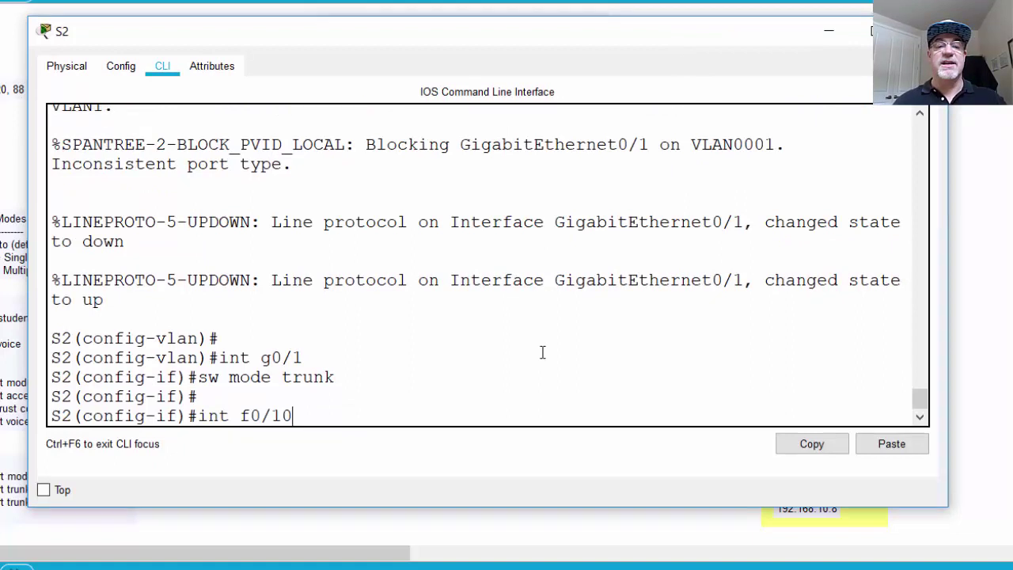
pyautogui.press('Return')
pyautogui.write('sw')
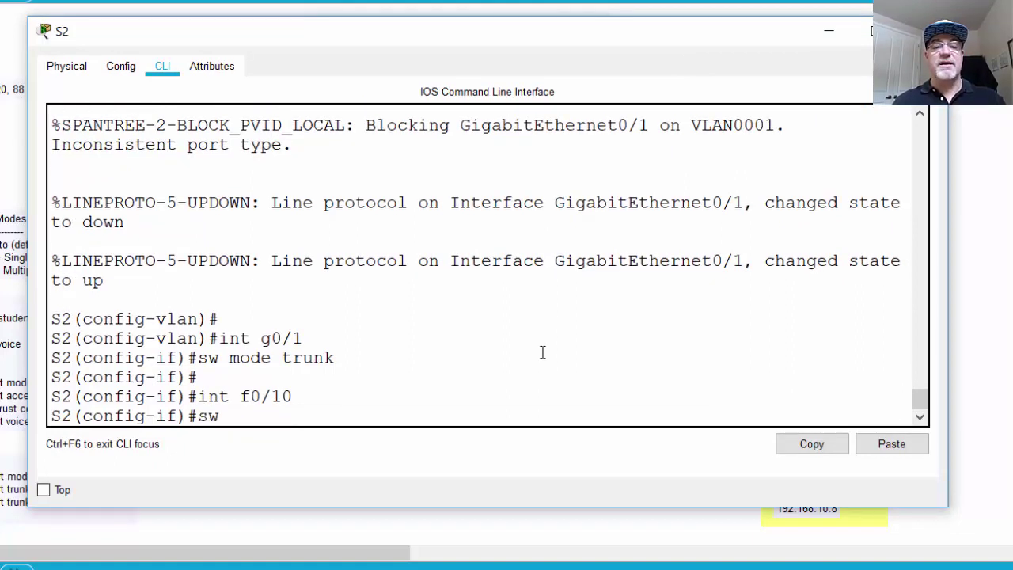
pyautogui.write(' mode access')
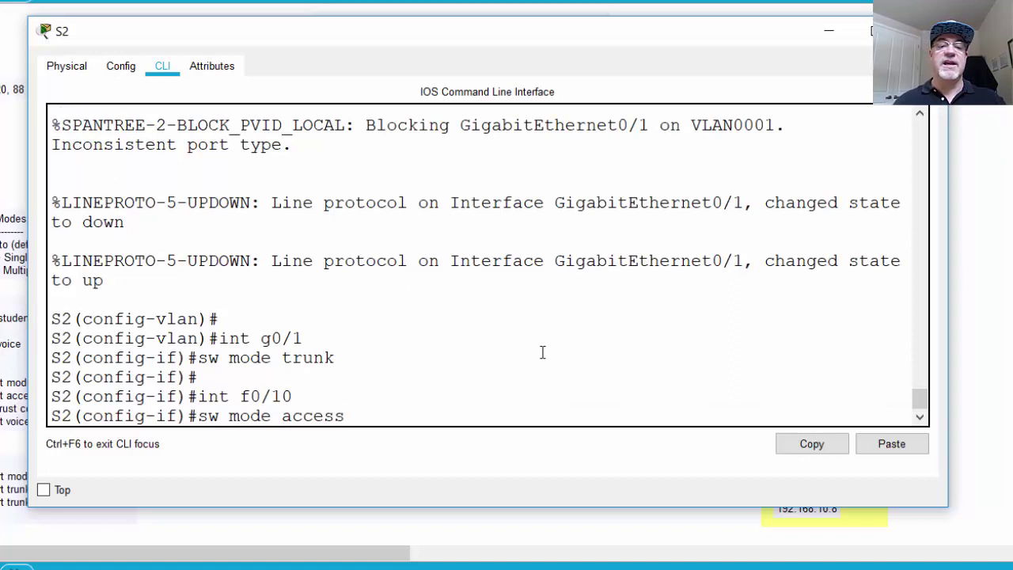
pyautogui.press('Return')
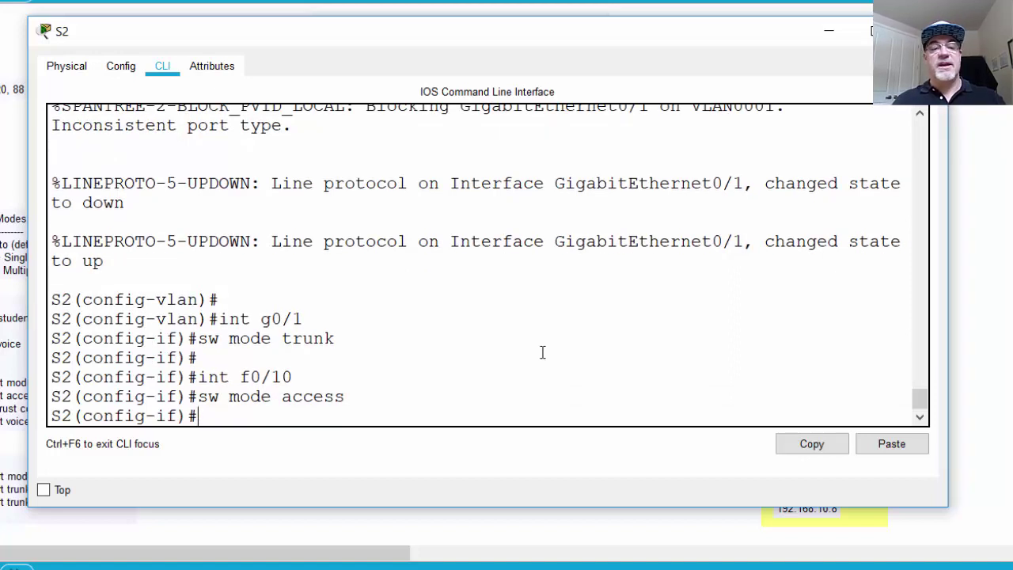
pyautogui.write('sw')
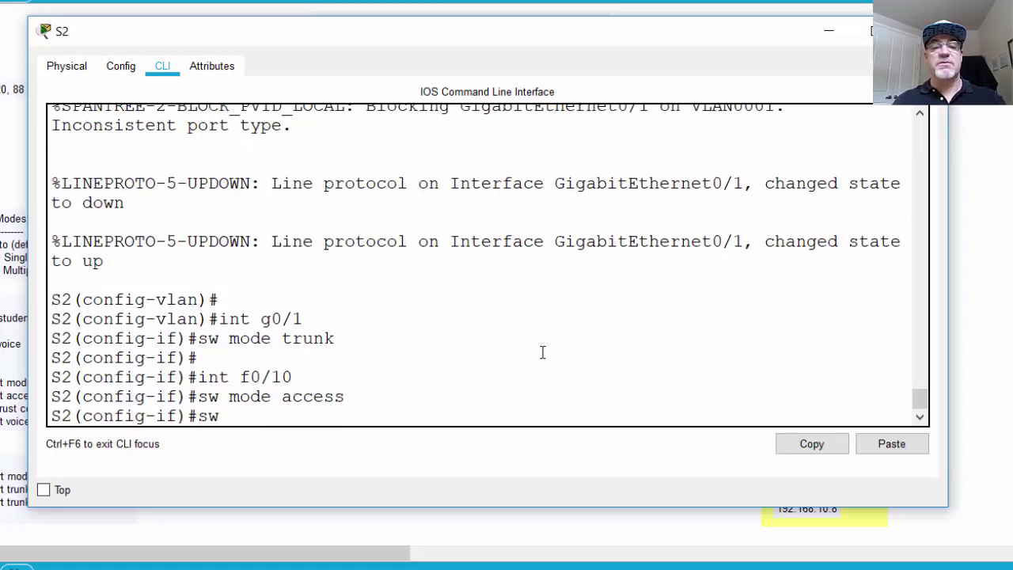
pyautogui.write(' acc')
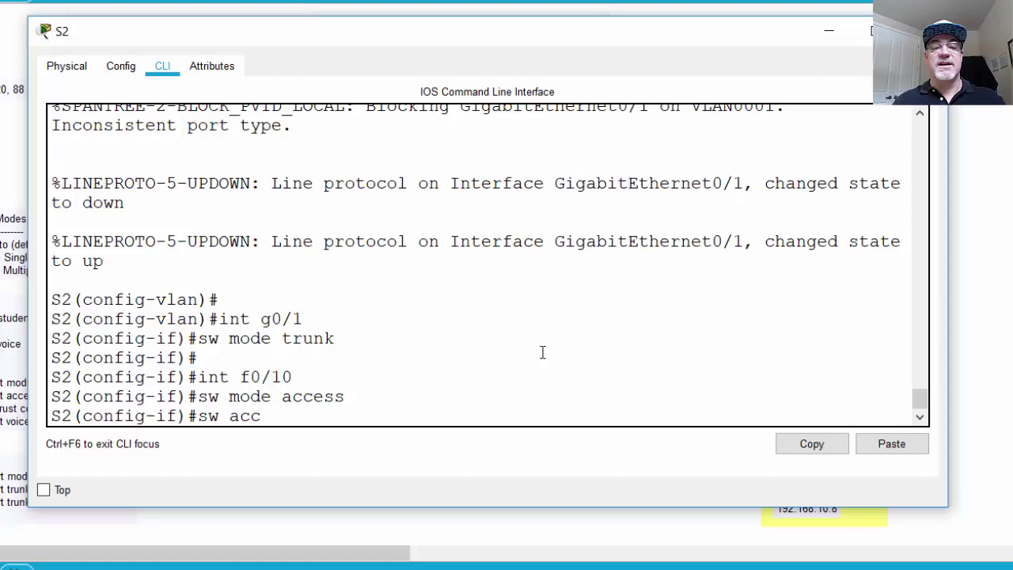
pyautogui.write('ess vlan')
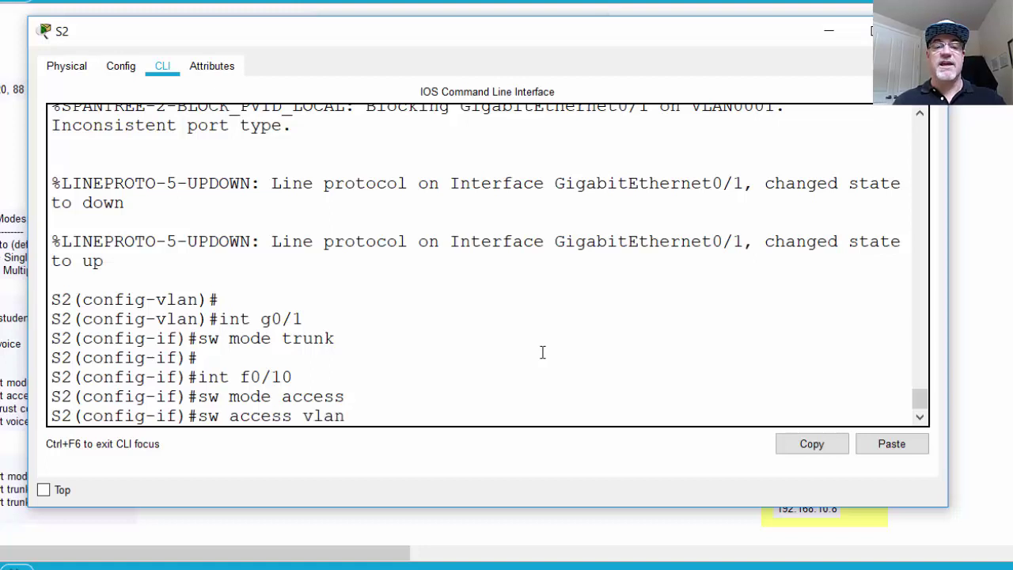
pyautogui.write(' 20')
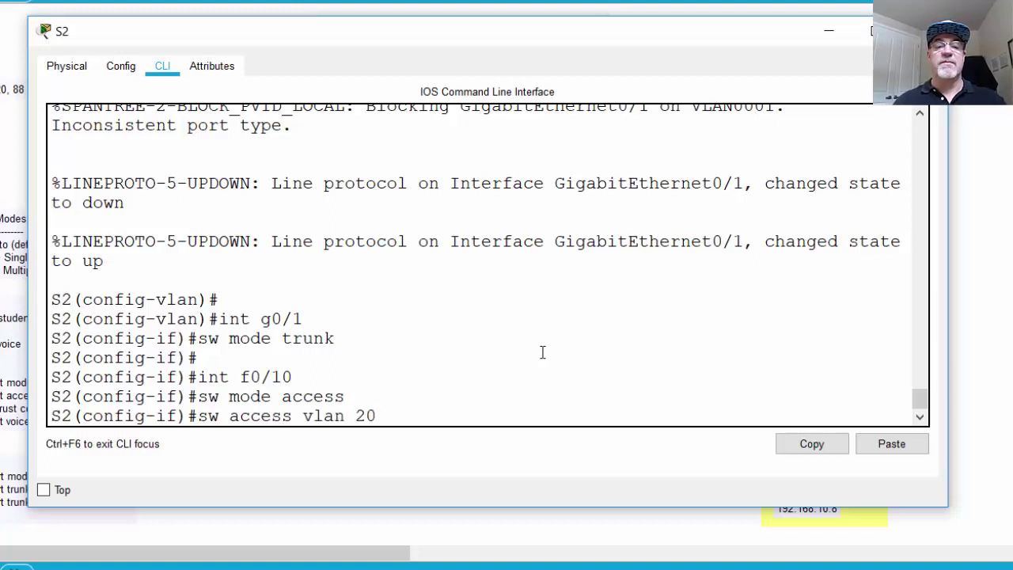
pyautogui.press('Return')
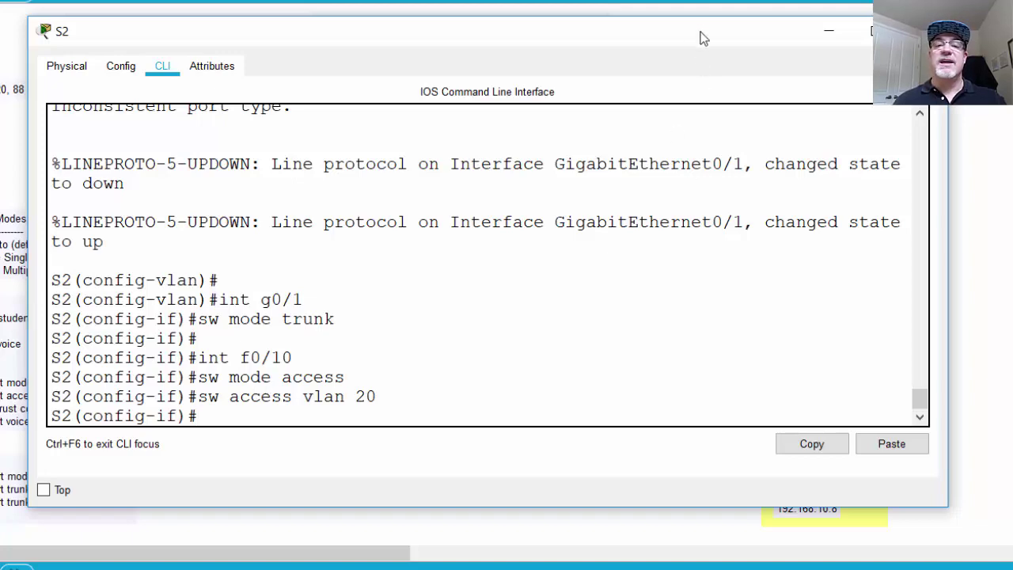
# Enter interface Fa0/5 on S2 and try the invalid 'sw mode access vlan 10' command.
pyautogui.moveTo(700, 33); pyautogui.dragTo(299, 14)
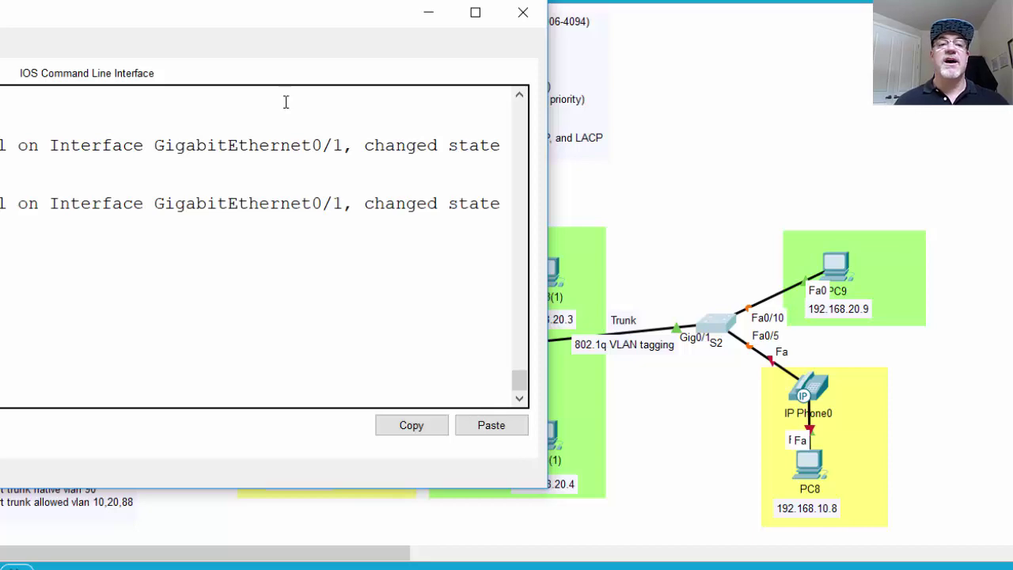
pyautogui.moveTo(197, 11); pyautogui.dragTo(660, 23)
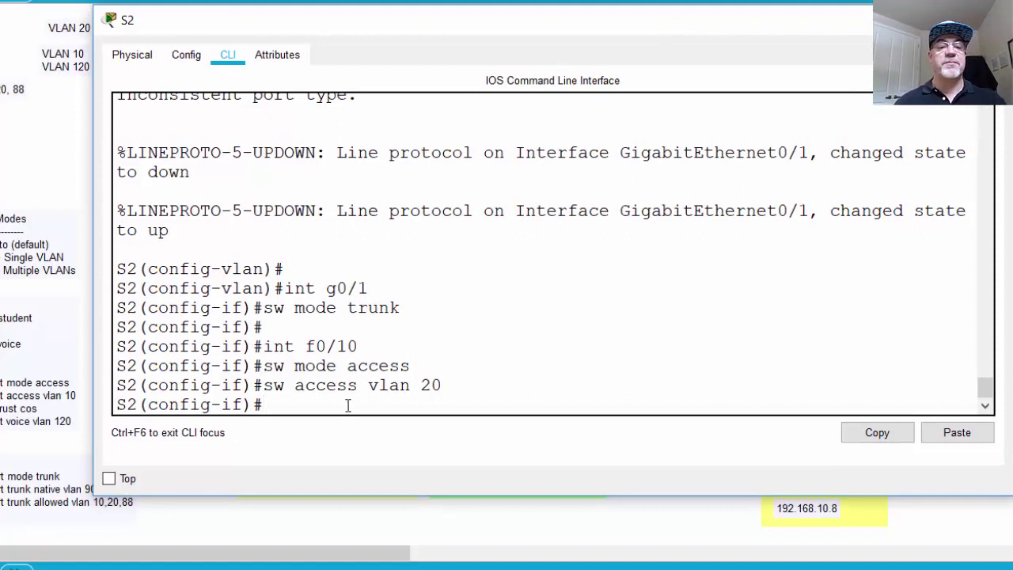
pyautogui.press('Return')
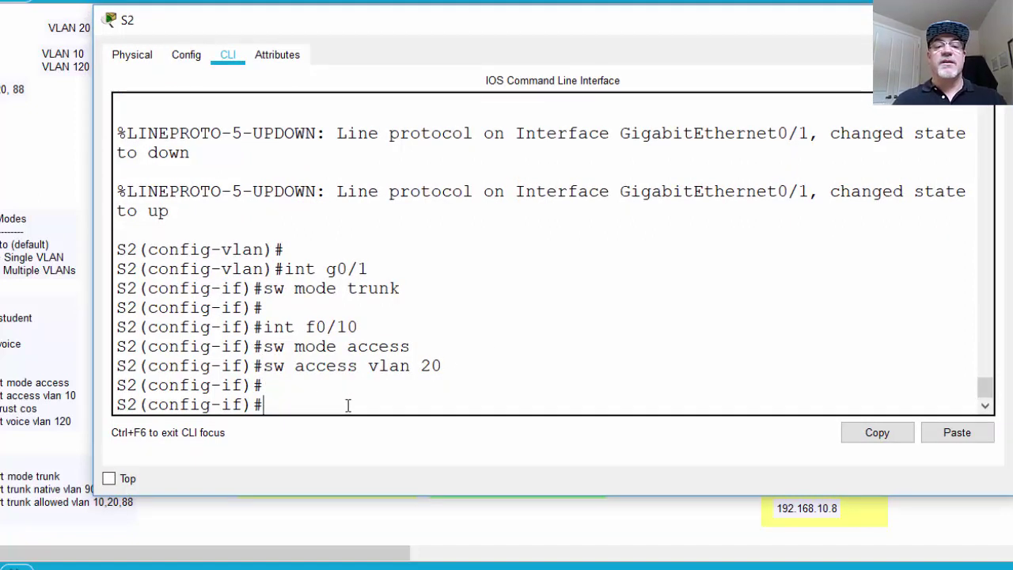
pyautogui.write('int f0/')
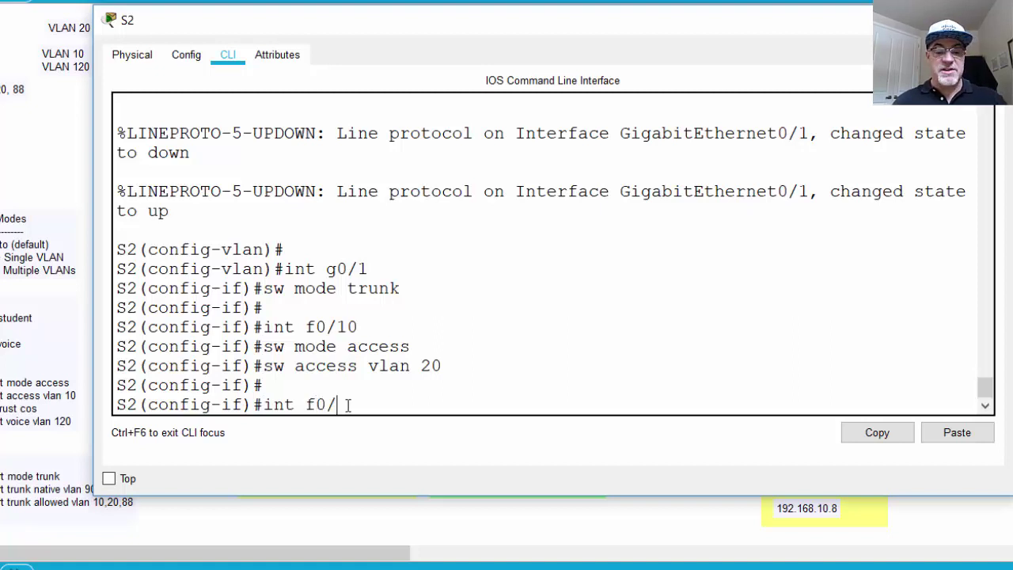
pyautogui.write('5')
pyautogui.press('Return')
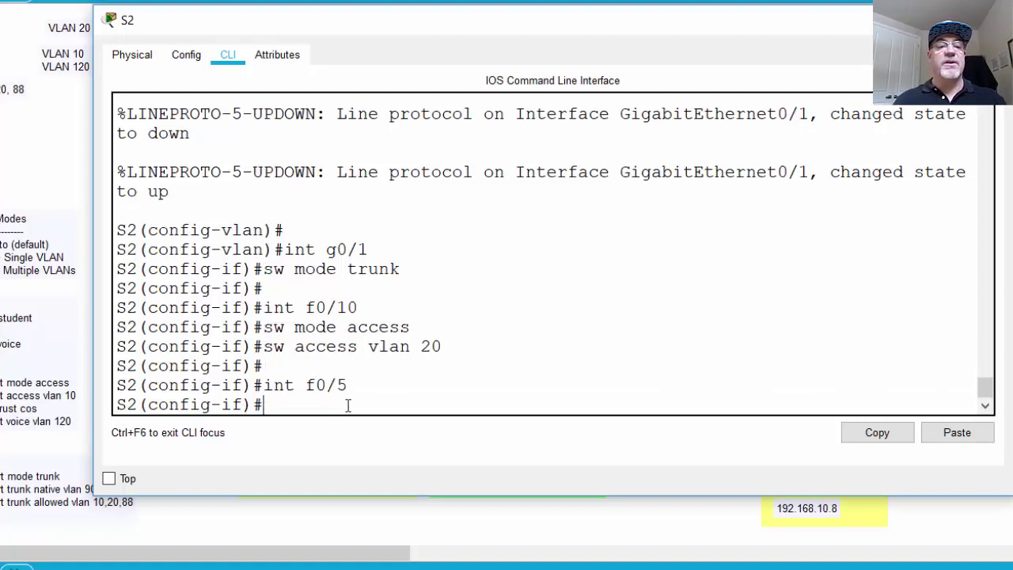
pyautogui.write('sw')
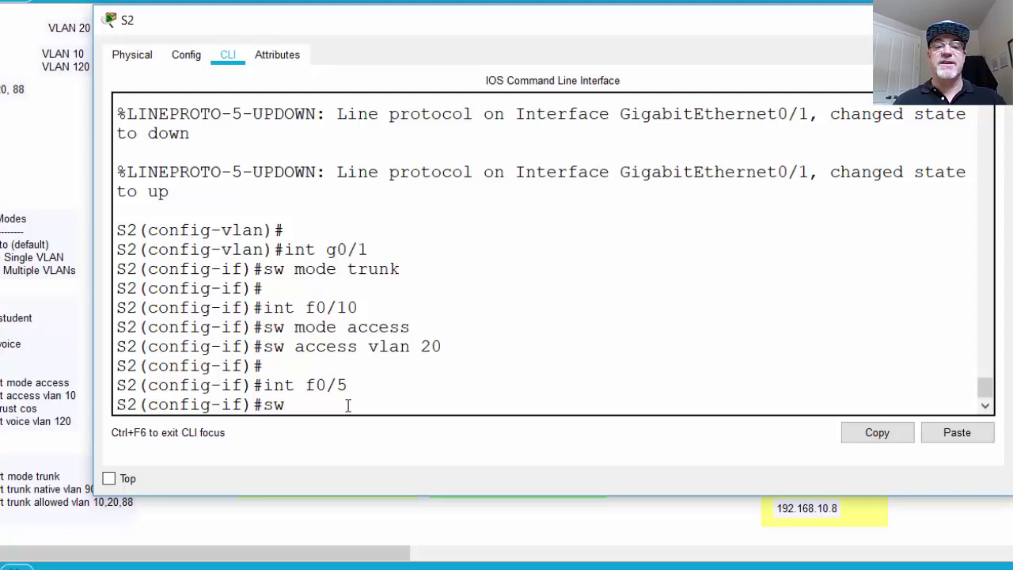
pyautogui.write(' mode acce')
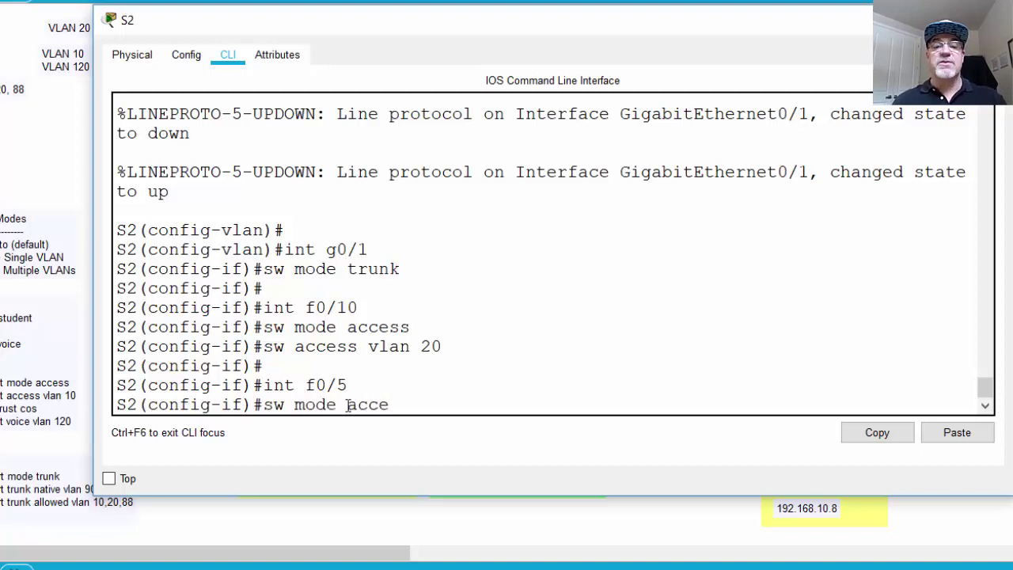
pyautogui.write('ss vlan ')
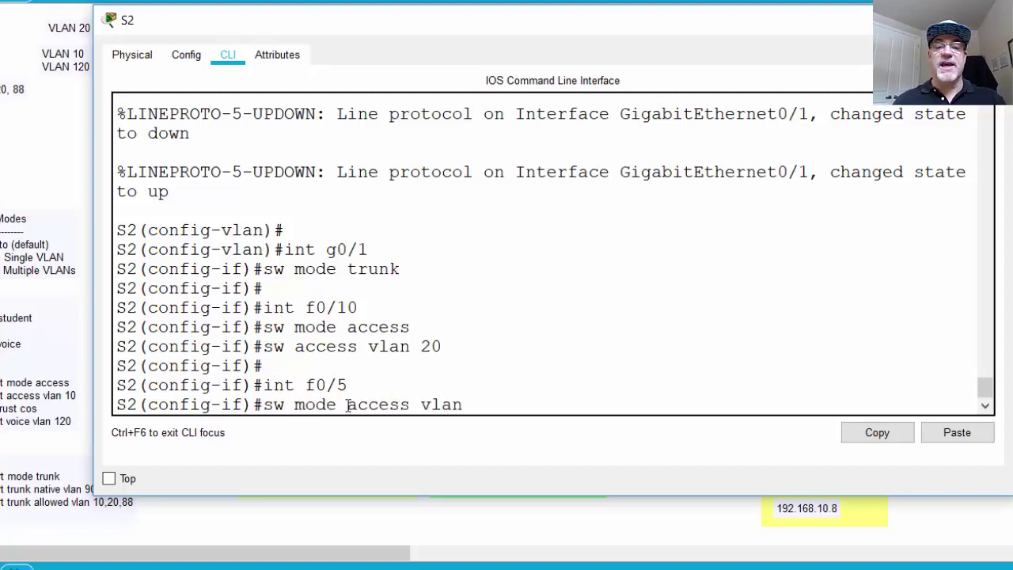
pyautogui.write('10')
pyautogui.press('Return')
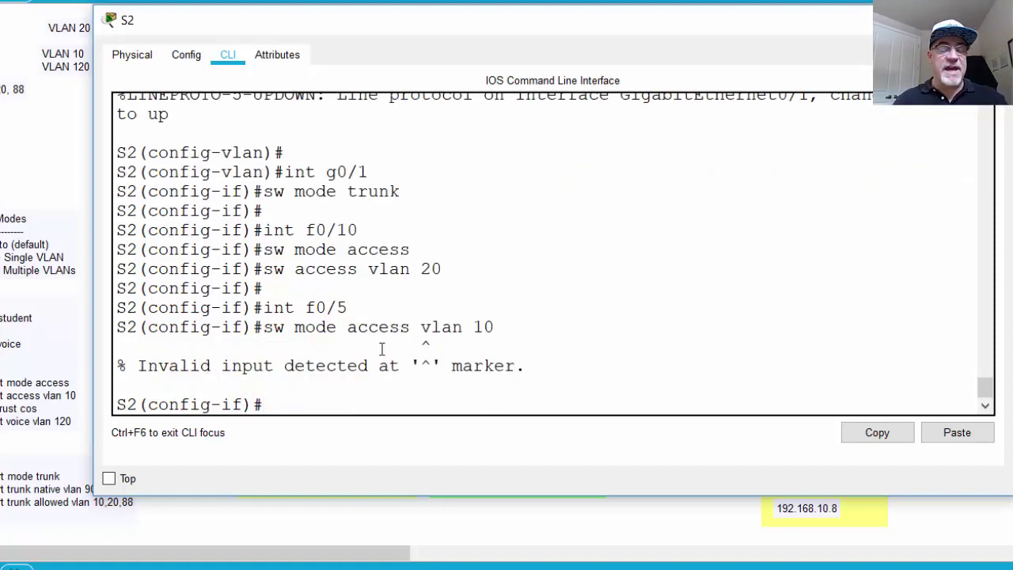
# Set Fa0/5 to access mode, then assign it to access VLAN 10.
pyautogui.press('Up')
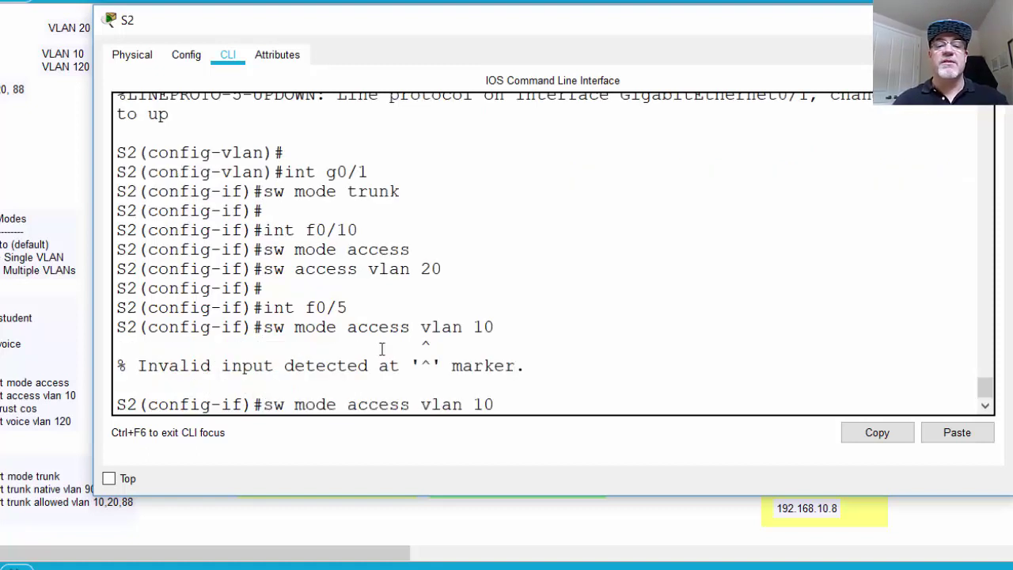
pyautogui.press('BackSpace')
pyautogui.press('BackSpace')
pyautogui.press('BackSpace')
pyautogui.press('BackSpace')
pyautogui.press('BackSpace')
pyautogui.press('BackSpace')
pyautogui.press('BackSpace')
pyautogui.press('BackSpace')
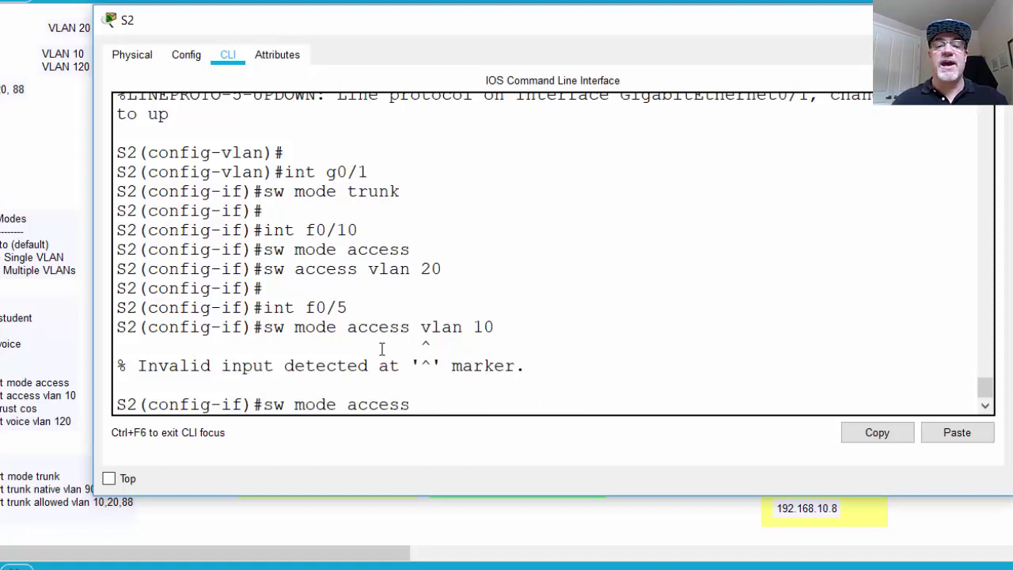
pyautogui.press('Return')
pyautogui.press('Up')
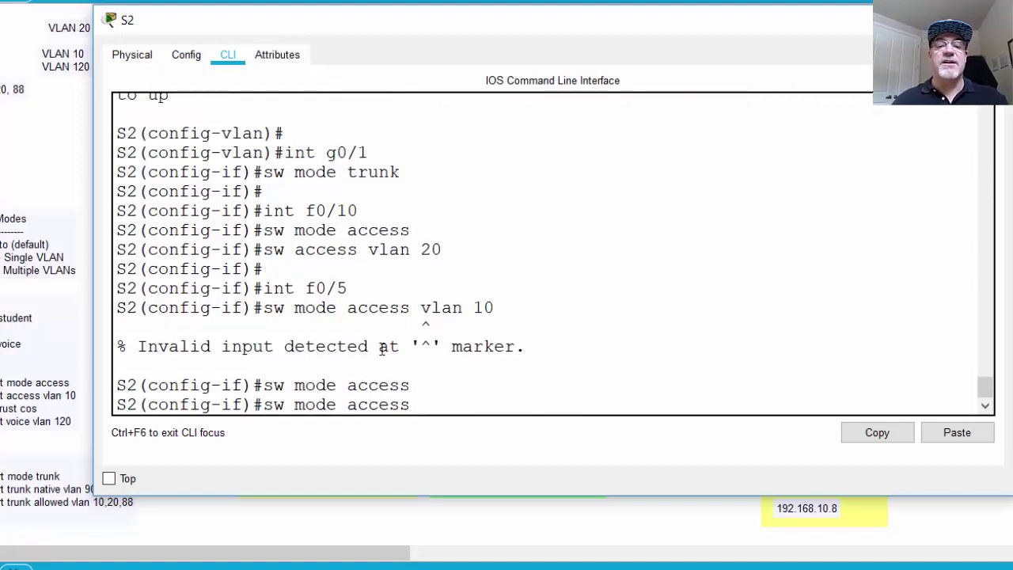
pyautogui.press('Left')
pyautogui.press('Left')
pyautogui.press('Left')
pyautogui.press('Left')
pyautogui.press('Left')
pyautogui.press('BackSpace')
pyautogui.press('BackSpace')
pyautogui.press('BackSpace')
pyautogui.press('BackSpace')
pyautogui.press('BackSpace')
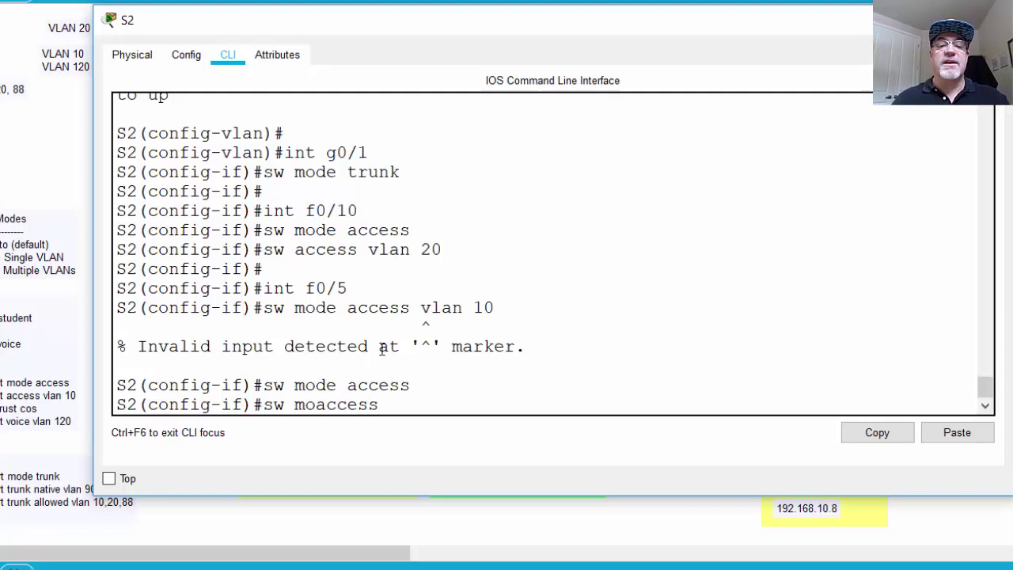
pyautogui.press('Right')
pyautogui.press('Right')
pyautogui.press('Right')
pyautogui.press('Right')
pyautogui.press('Right')
pyautogui.press('Right')
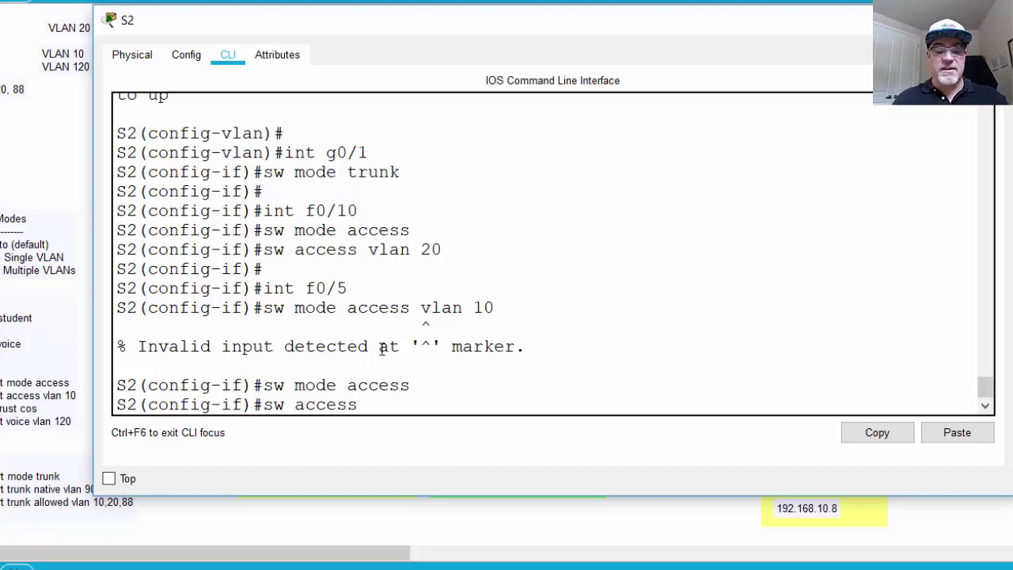
pyautogui.write('vlan 10')
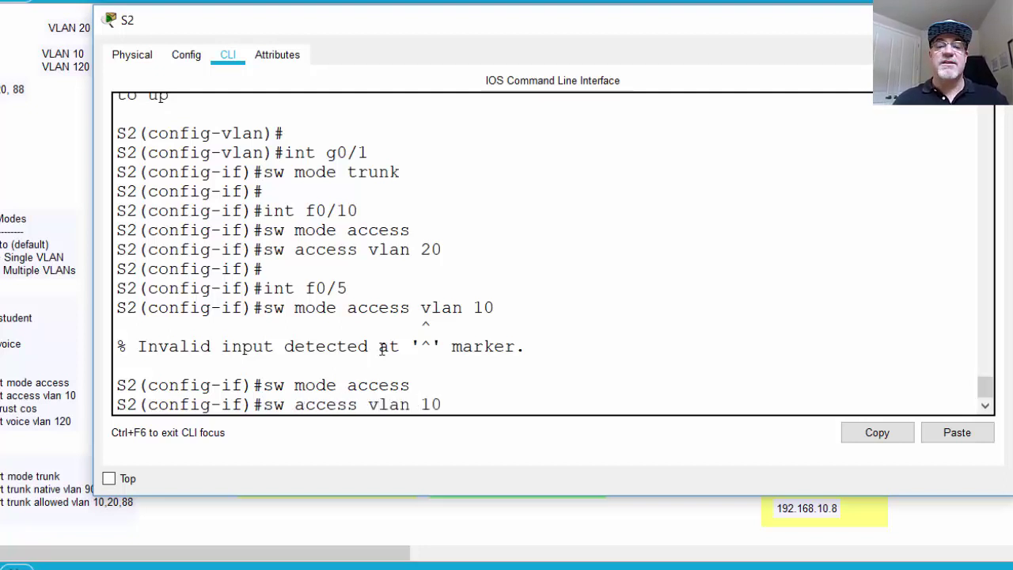
pyautogui.press('Return')
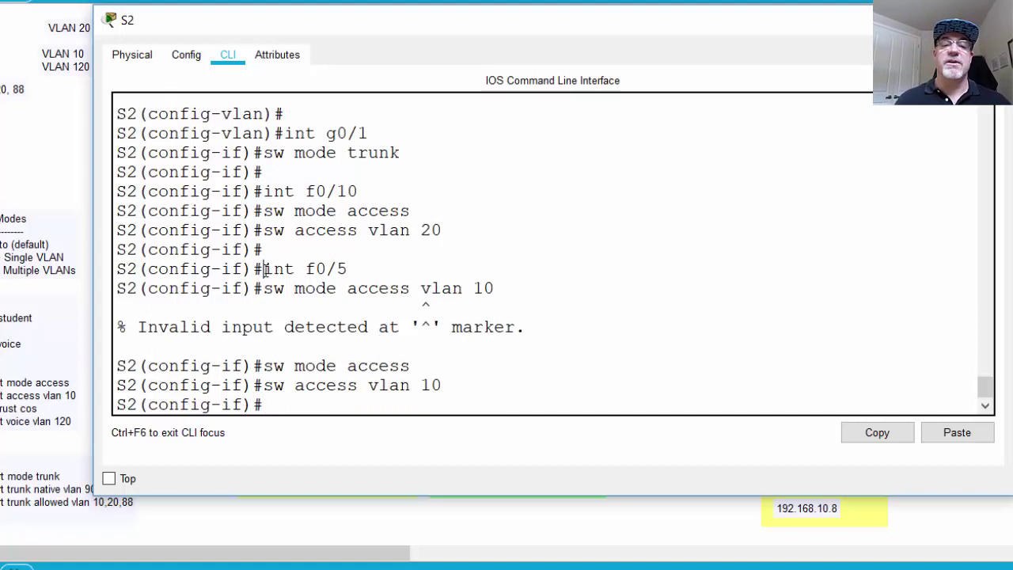
# Highlight the int f0/5, sw mode access and sw access vlan 10 commands for review.
pyautogui.moveTo(262, 269); pyautogui.dragTo(354, 269)
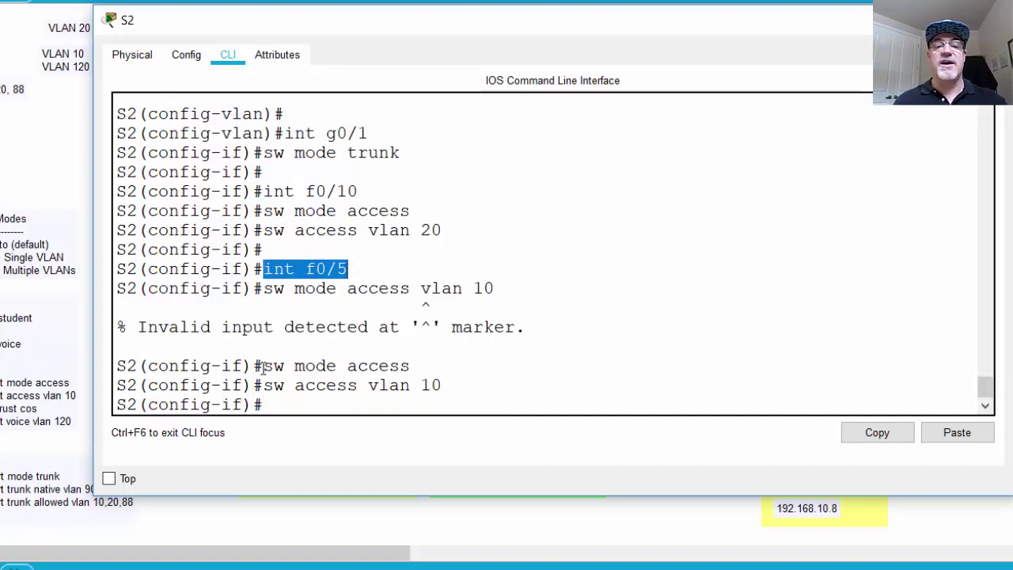
pyautogui.moveTo(264, 366); pyautogui.dragTo(418, 357)
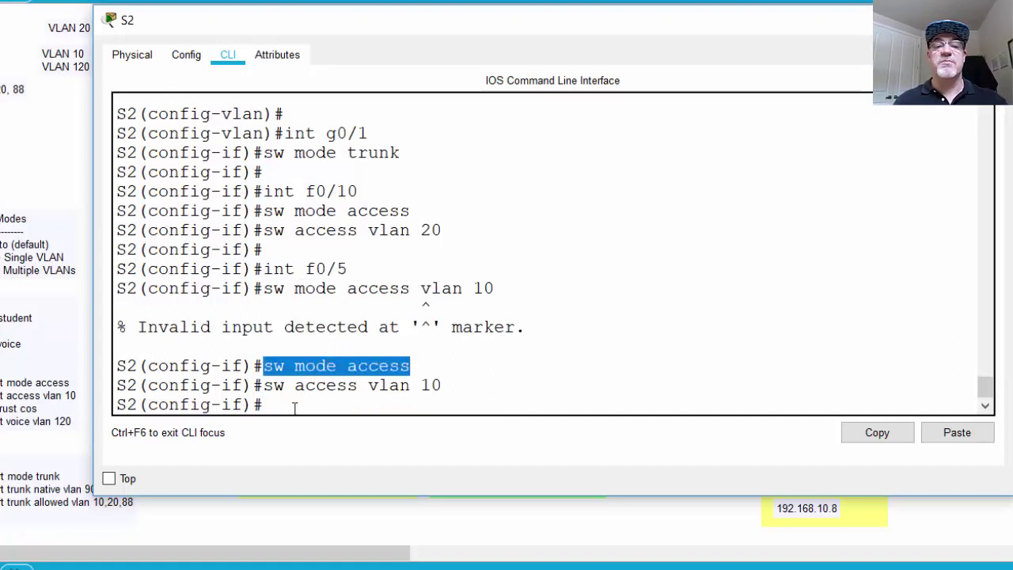
pyautogui.moveTo(266, 387); pyautogui.dragTo(448, 385)
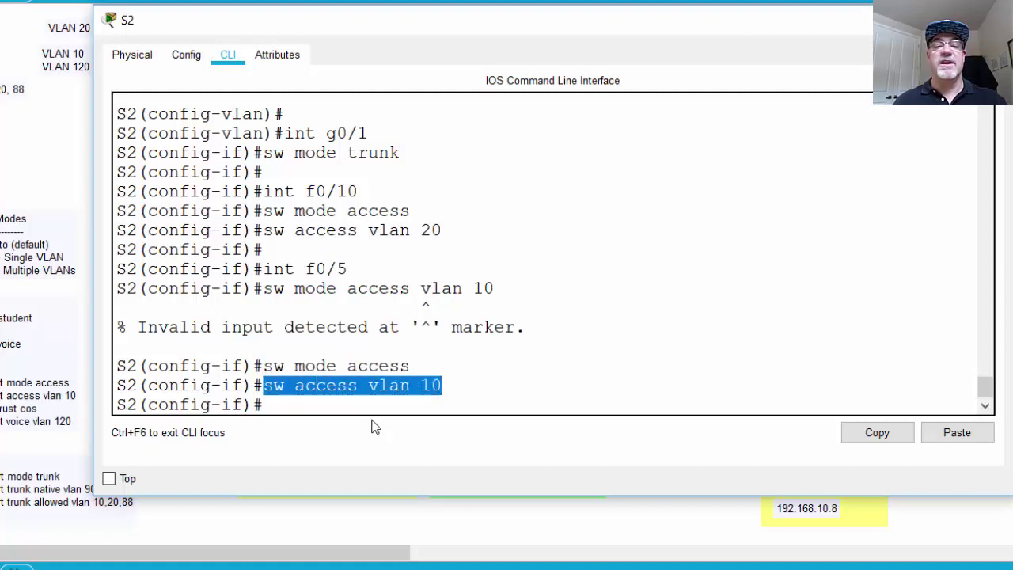
pyautogui.click(350, 404)
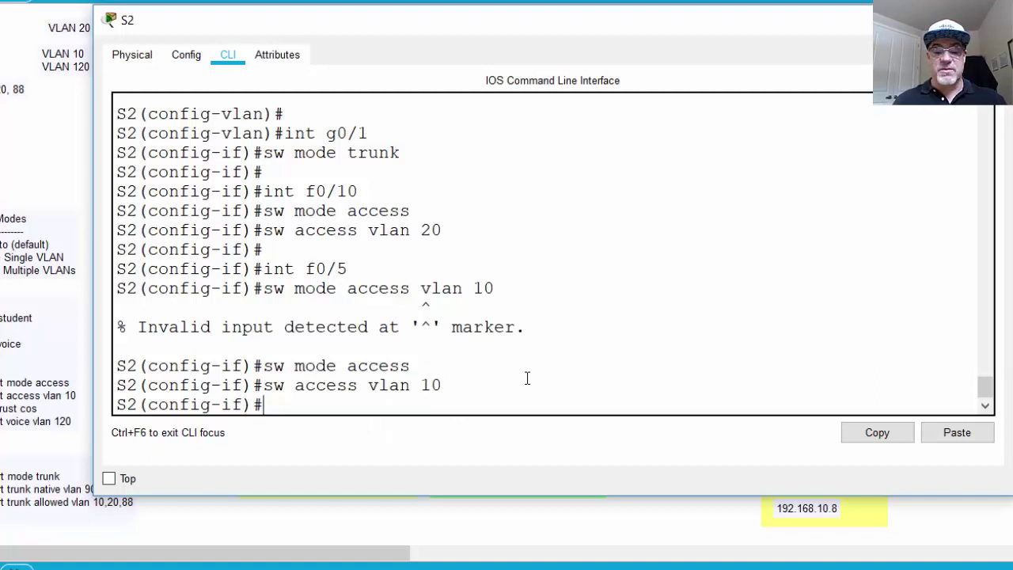
# Make Fa0/5 trust CoS markings and use VLAN 120 as its voice VLAN.
pyautogui.write('m')
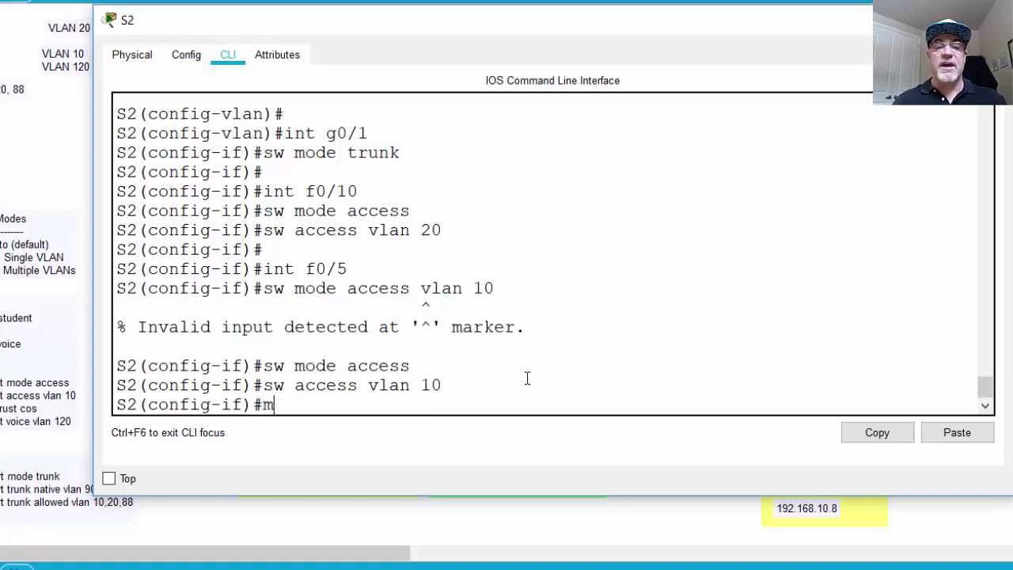
pyautogui.write('ls')
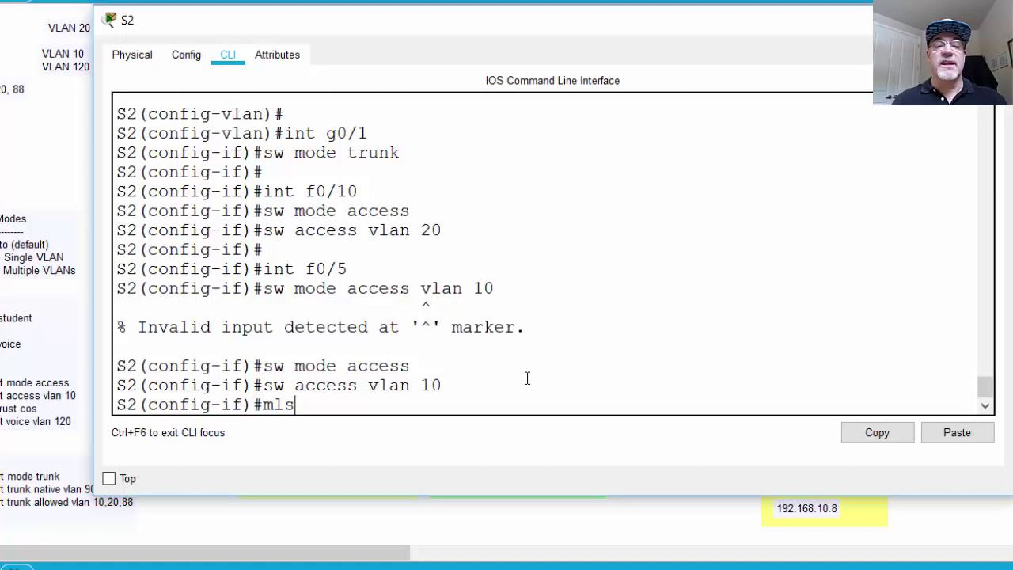
pyautogui.write(' q')
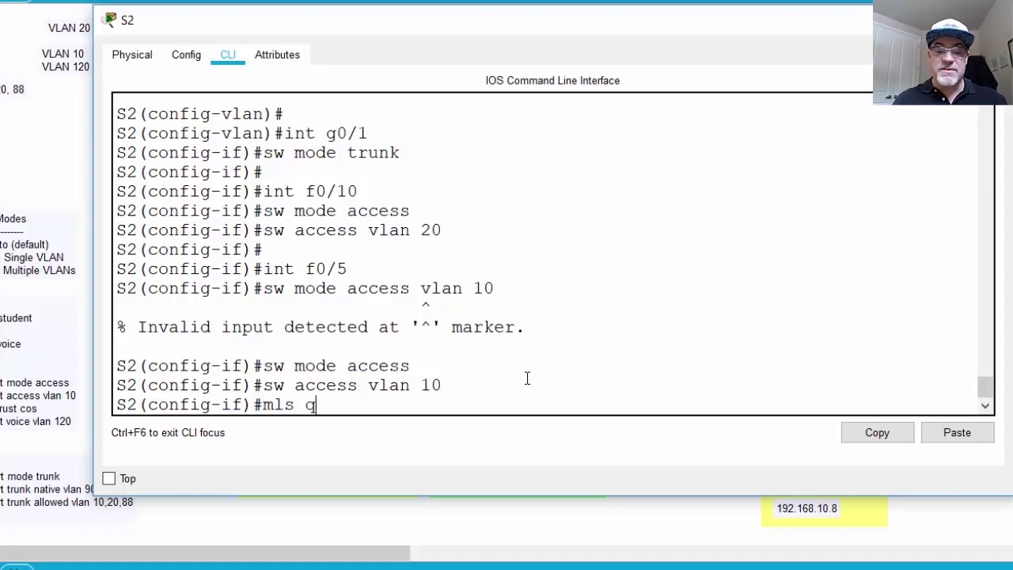
pyautogui.write('os tr')
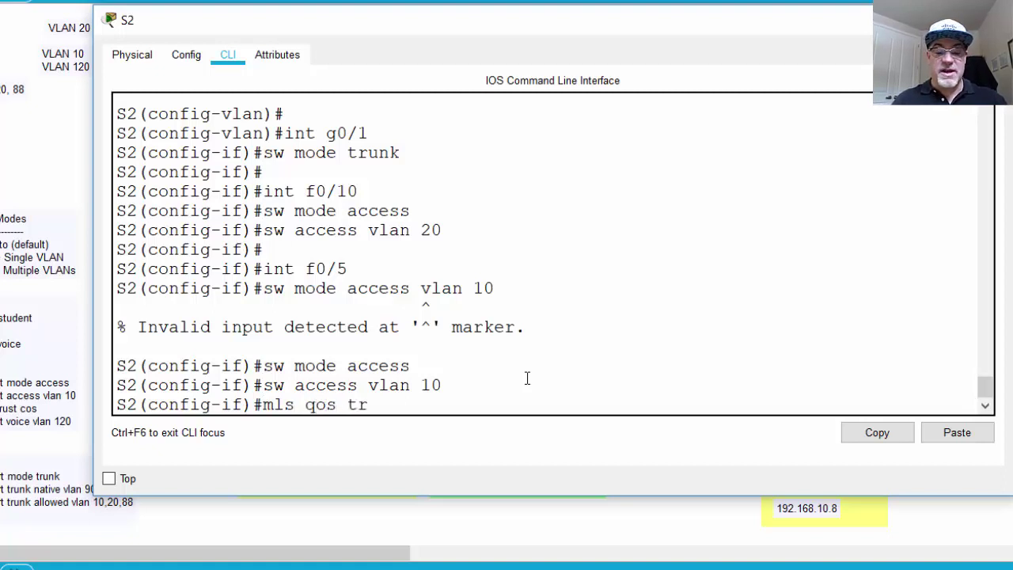
pyautogui.write('ust')
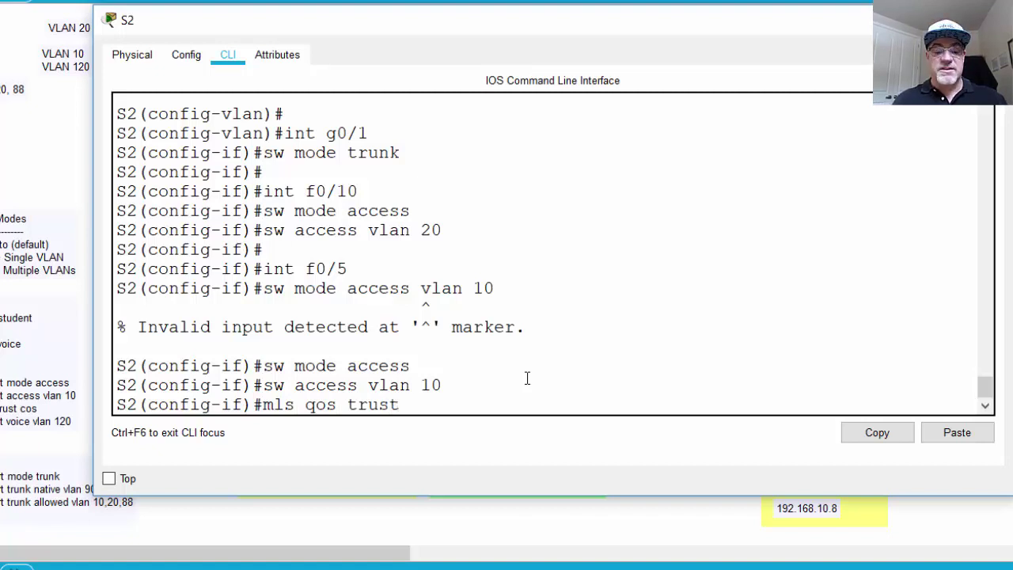
pyautogui.write(' cos')
pyautogui.press('Return')
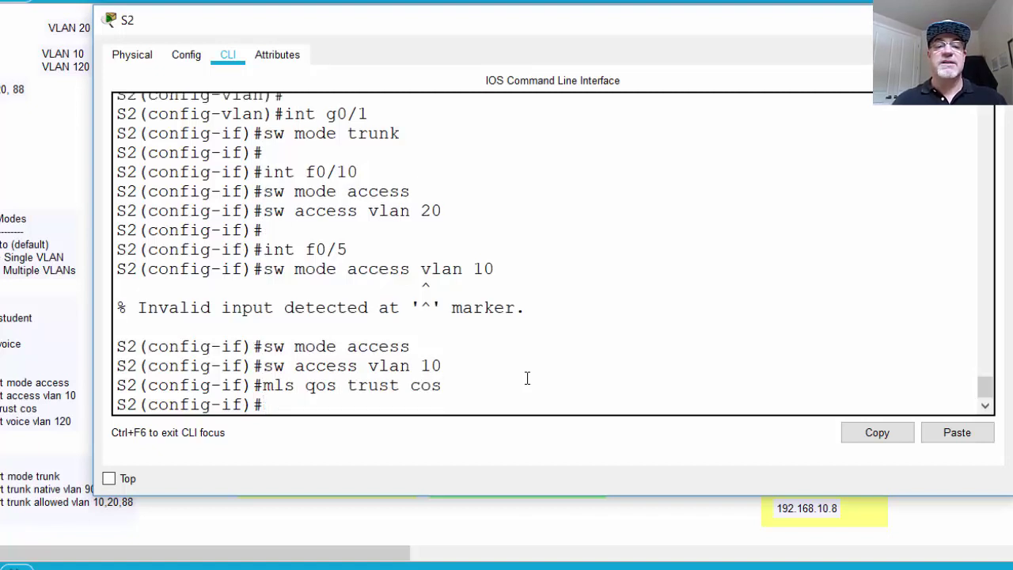
pyautogui.write('sw')
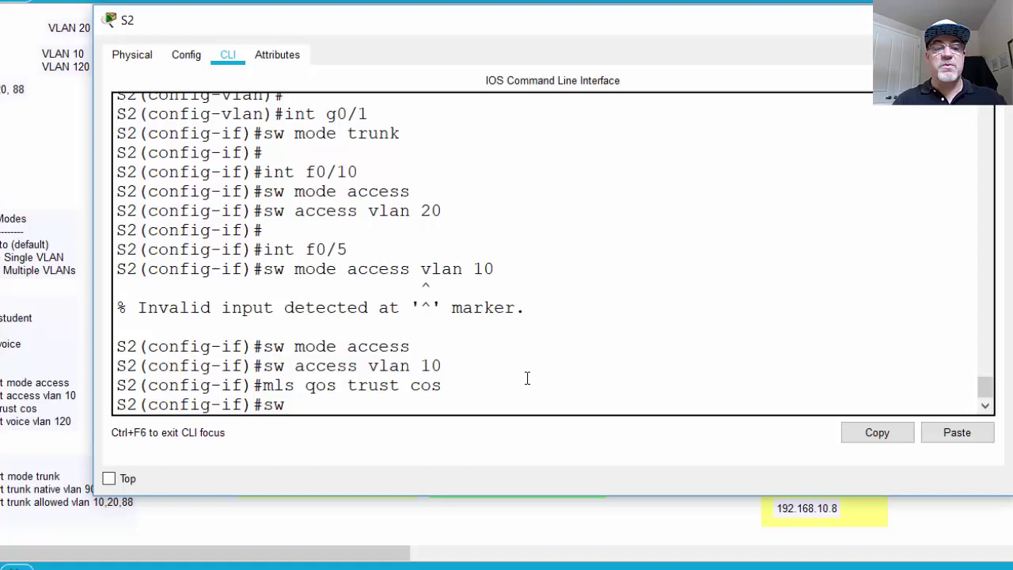
pyautogui.write(' vo')
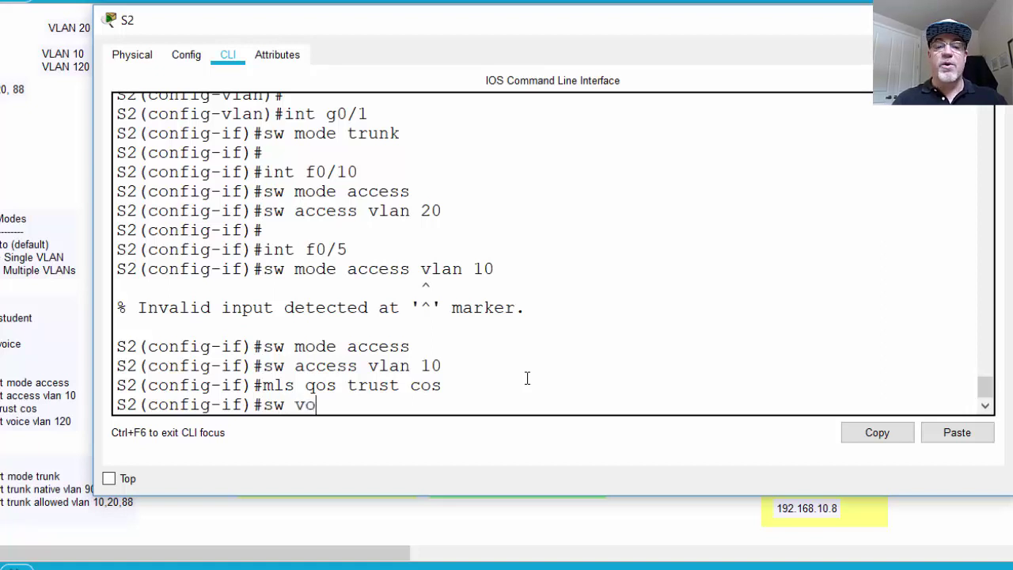
pyautogui.write('ice vlan 120')
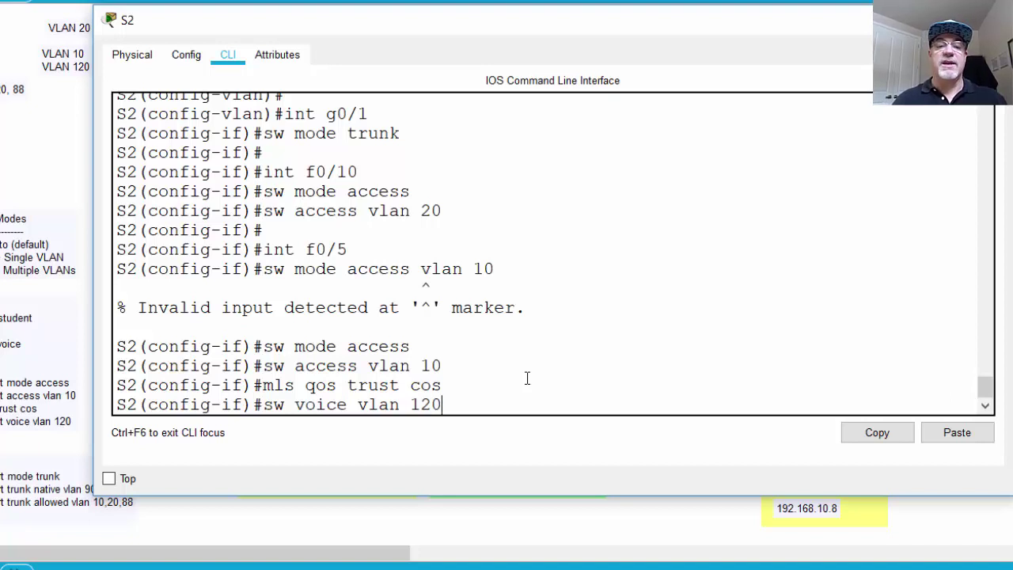
pyautogui.press('Return')
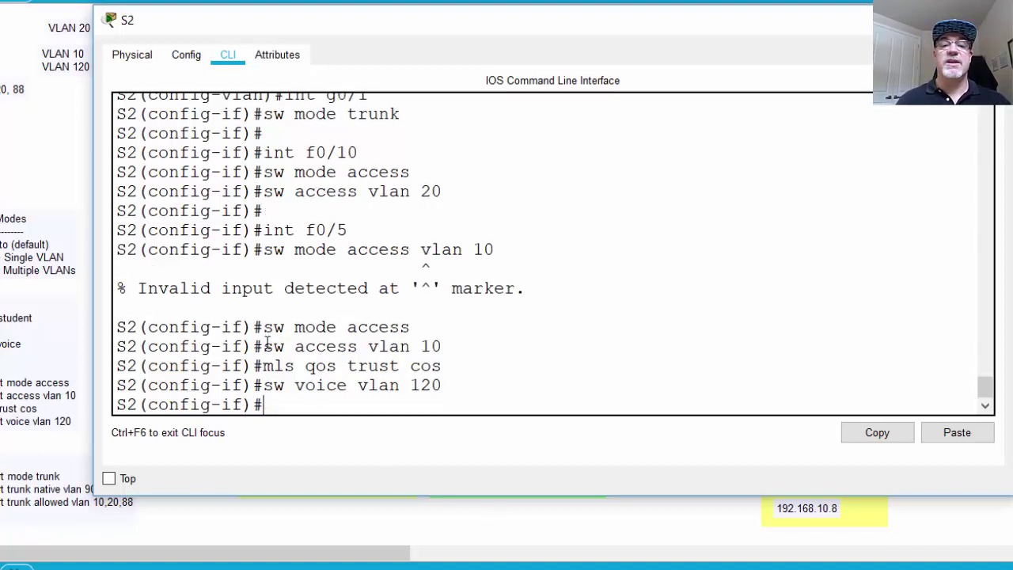
# Highlight the access VLAN 10, QoS trust and voice VLAN 120 commands for review.
pyautogui.moveTo(266, 346); pyautogui.dragTo(459, 348)
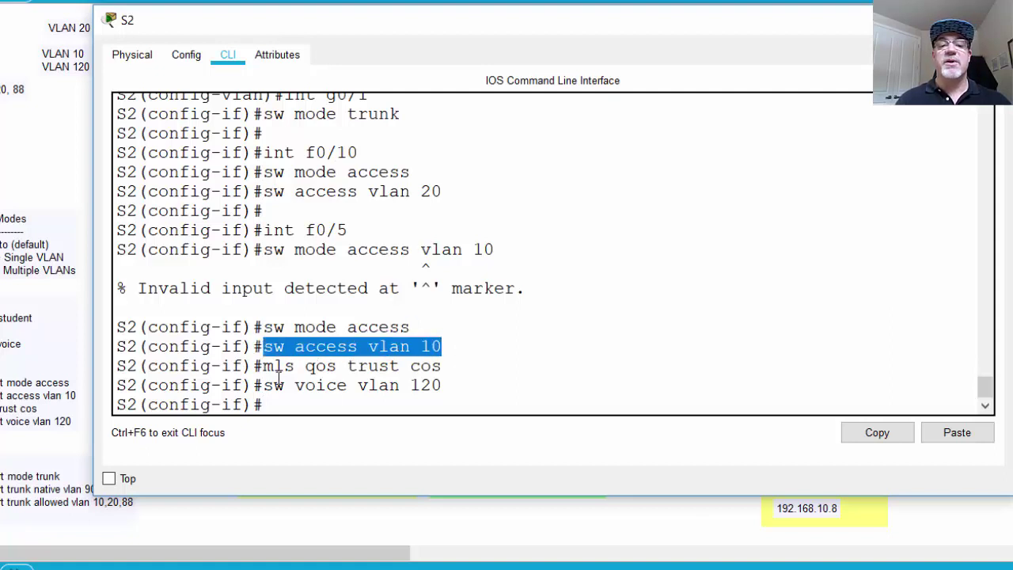
pyautogui.moveTo(263, 385); pyautogui.dragTo(448, 394)
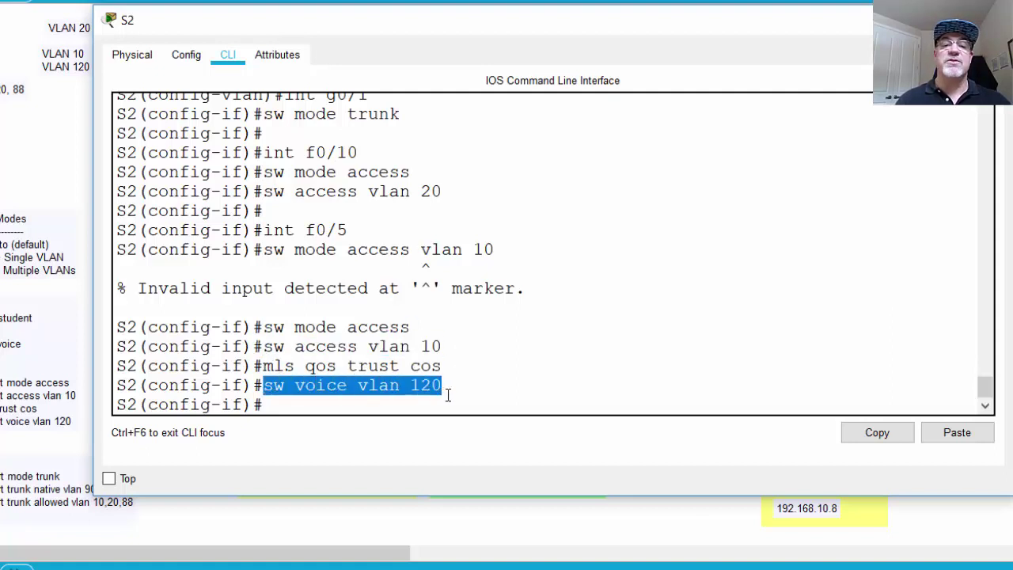
pyautogui.click(447, 394)
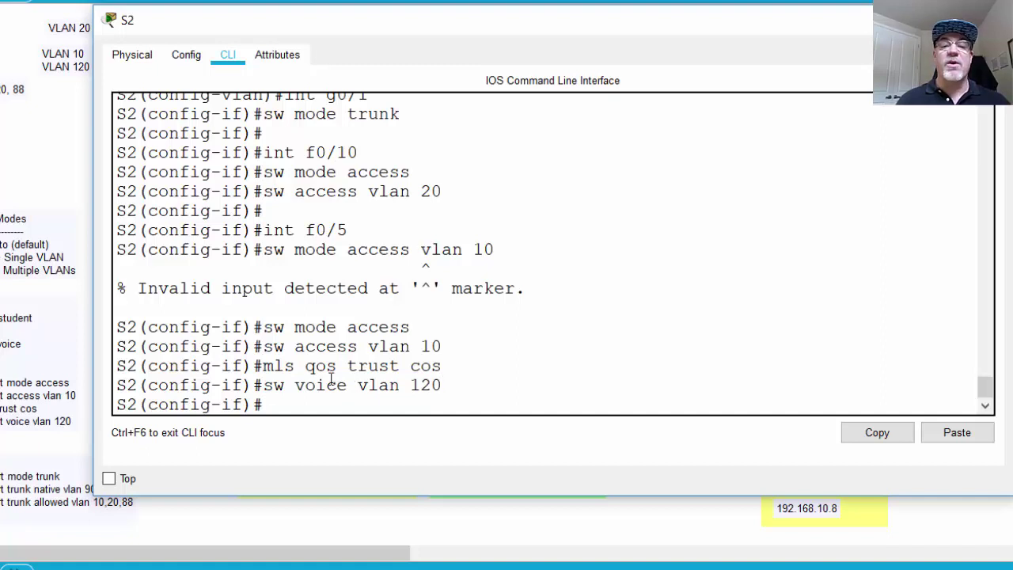
pyautogui.moveTo(264, 366); pyautogui.dragTo(446, 389)
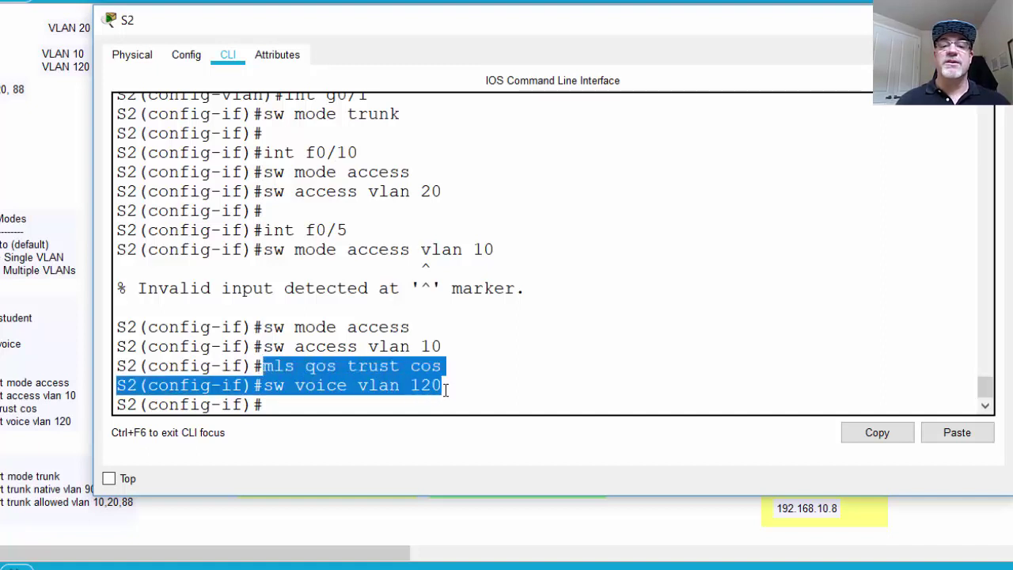
pyautogui.click(357, 387)
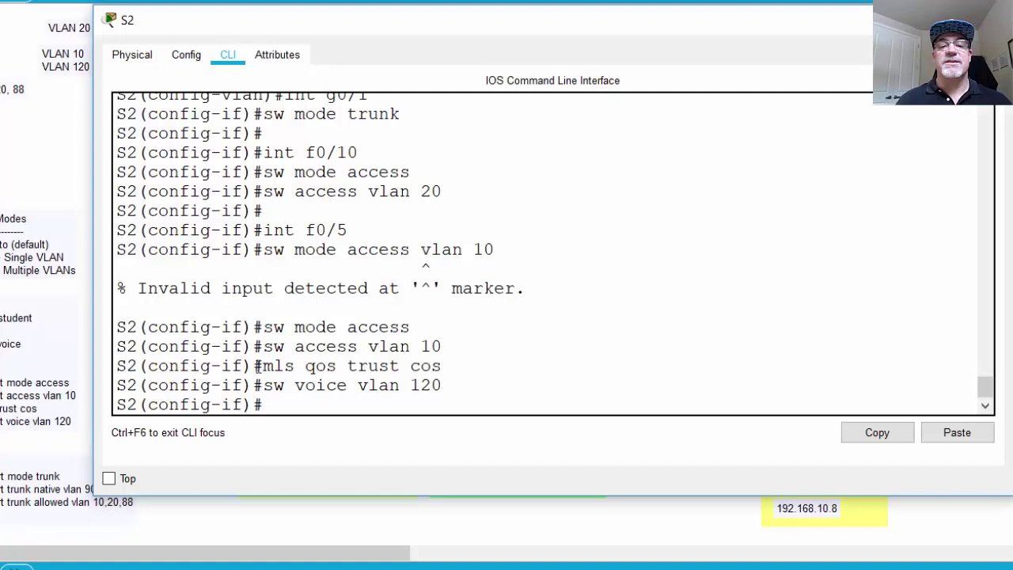
pyautogui.moveTo(254, 366); pyautogui.dragTo(441, 384)
pyautogui.click(321, 397)
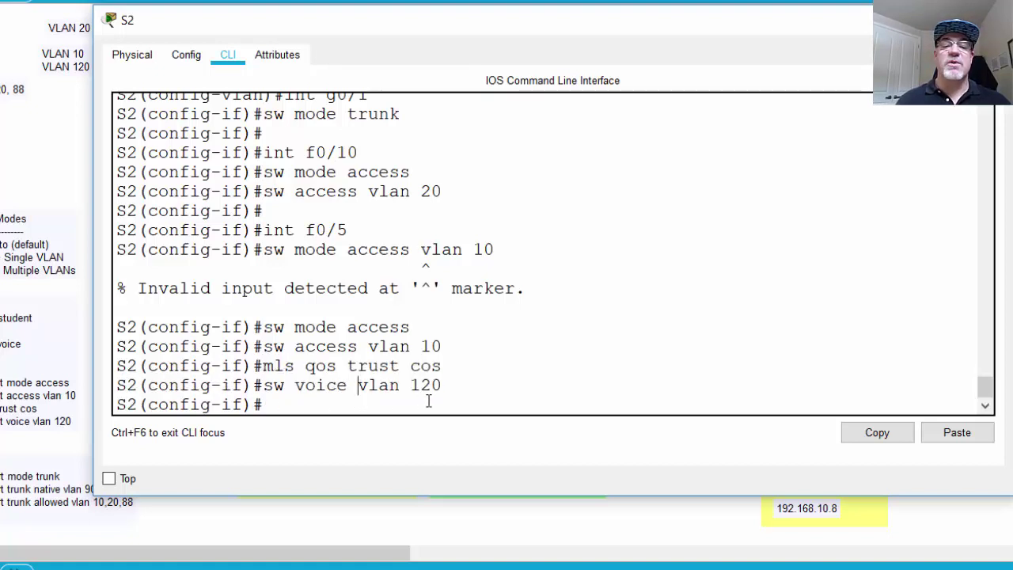
pyautogui.click(399, 405)
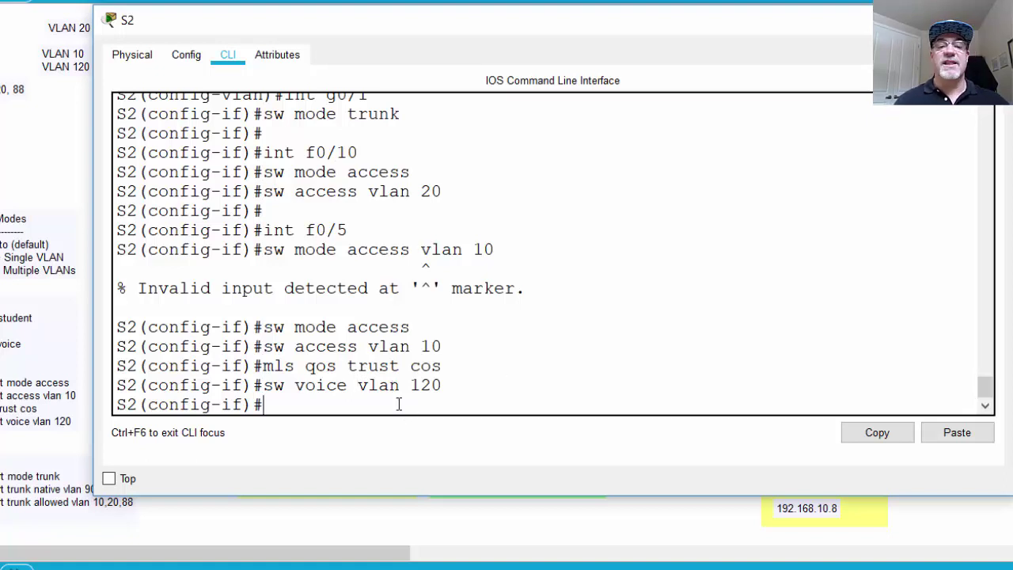
# Leave config mode with Ctrl+Z and run 'show interface f0/5 switchport' on S2.
pyautogui.write('!')
pyautogui.hotkey('ctrl', 'z')
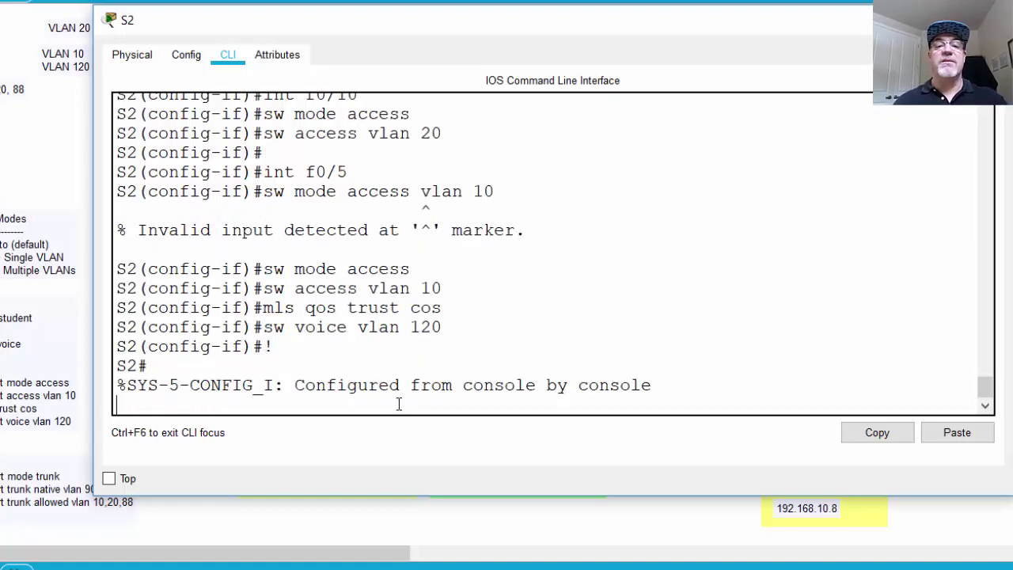
pyautogui.press('Return')
pyautogui.write('show inter')
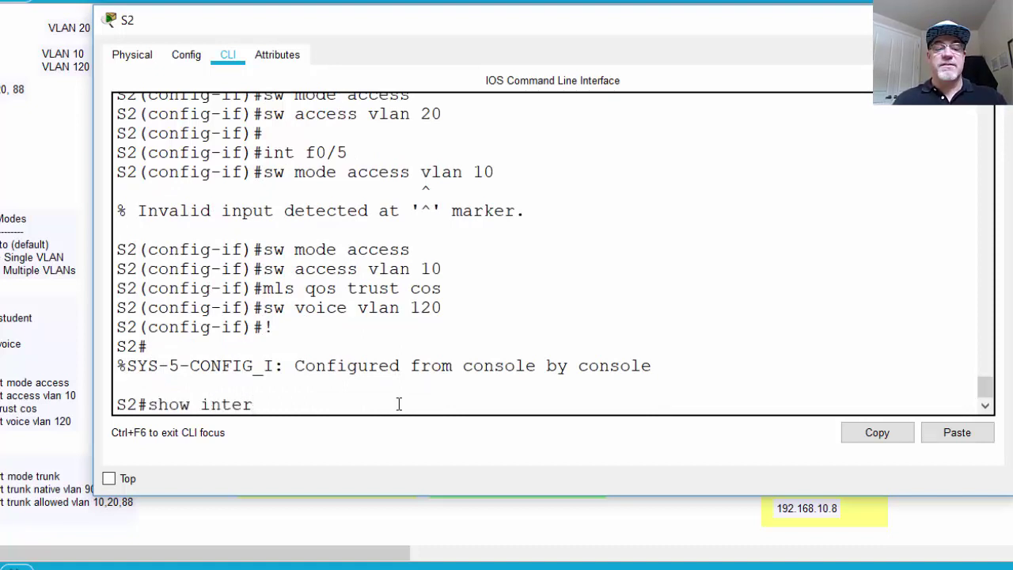
pyautogui.write('fave')
pyautogui.press('BackSpace')
pyautogui.press('BackSpace')
pyautogui.press('BackSpace')
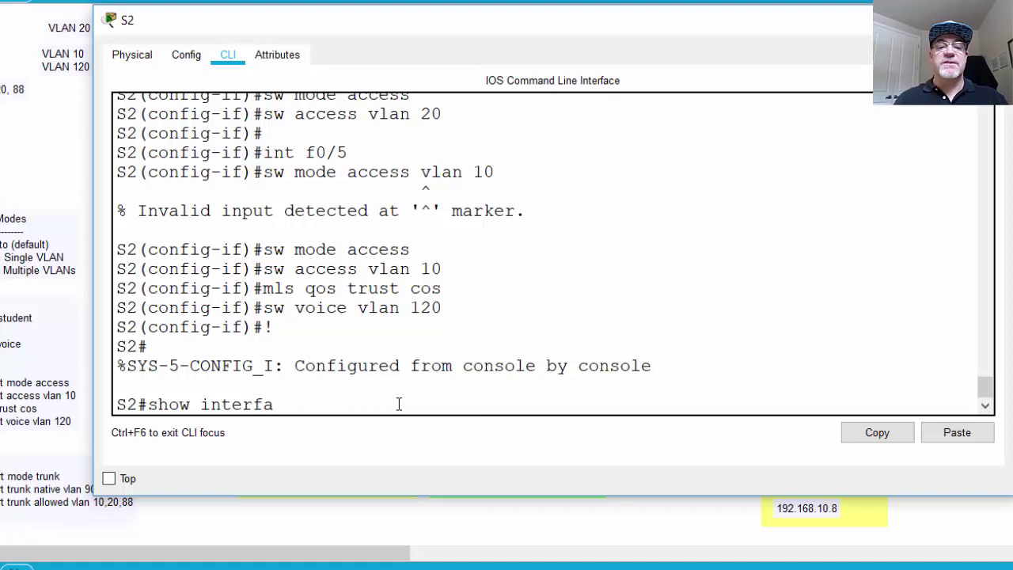
pyautogui.write('ce f0')
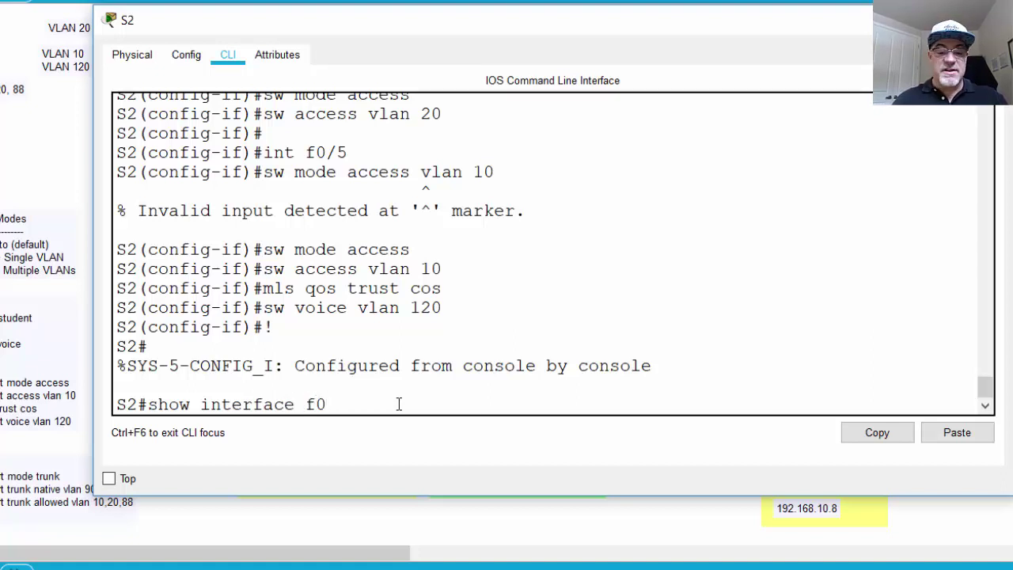
pyautogui.write('/5 switchport')
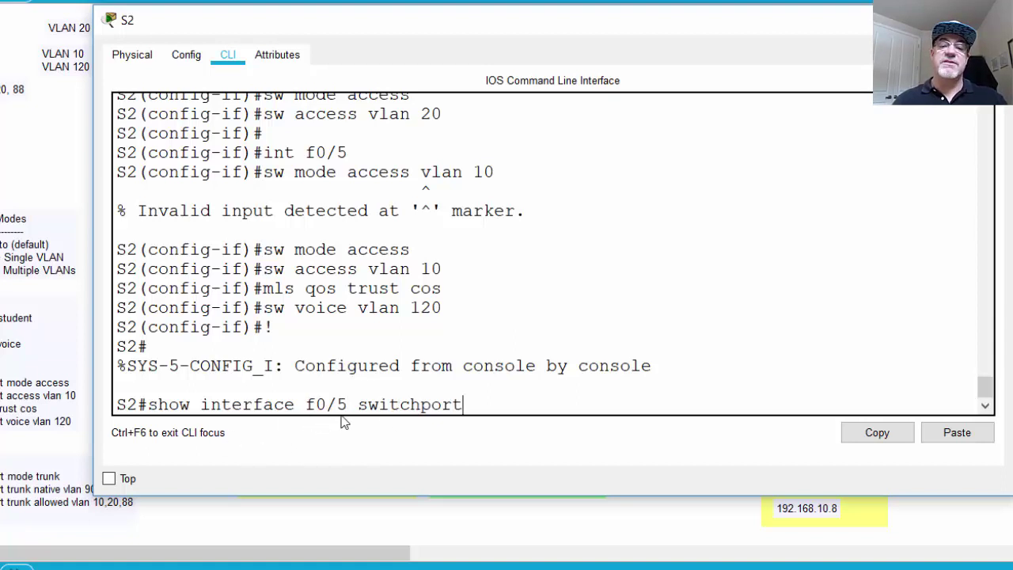
pyautogui.press('Return')
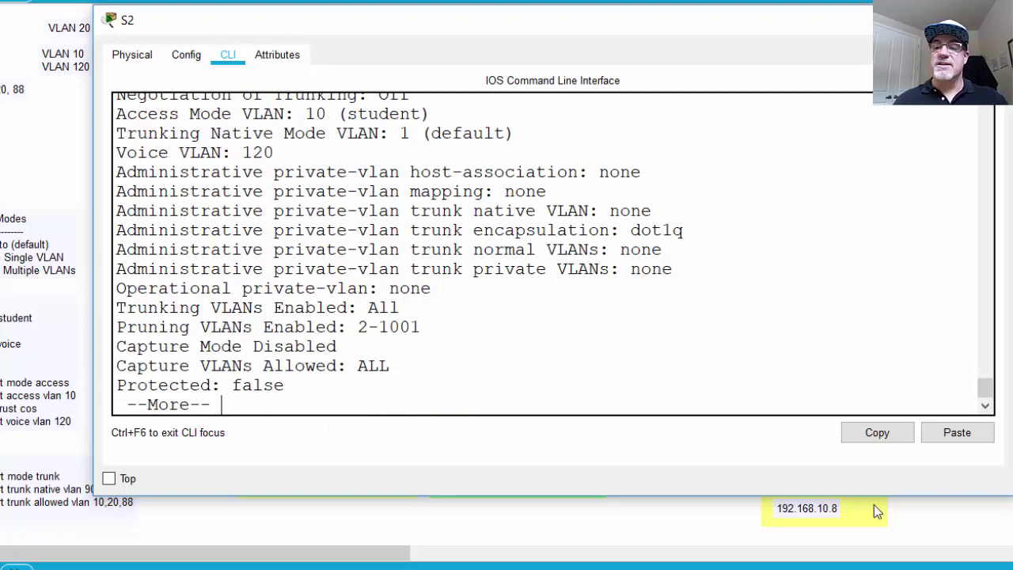
# Enlarge the S2 window and highlight static access mode, trunking Off, access VLAN 10, native VLAN 1.
pyautogui.moveTo(874, 495); pyautogui.dragTo(874, 569)
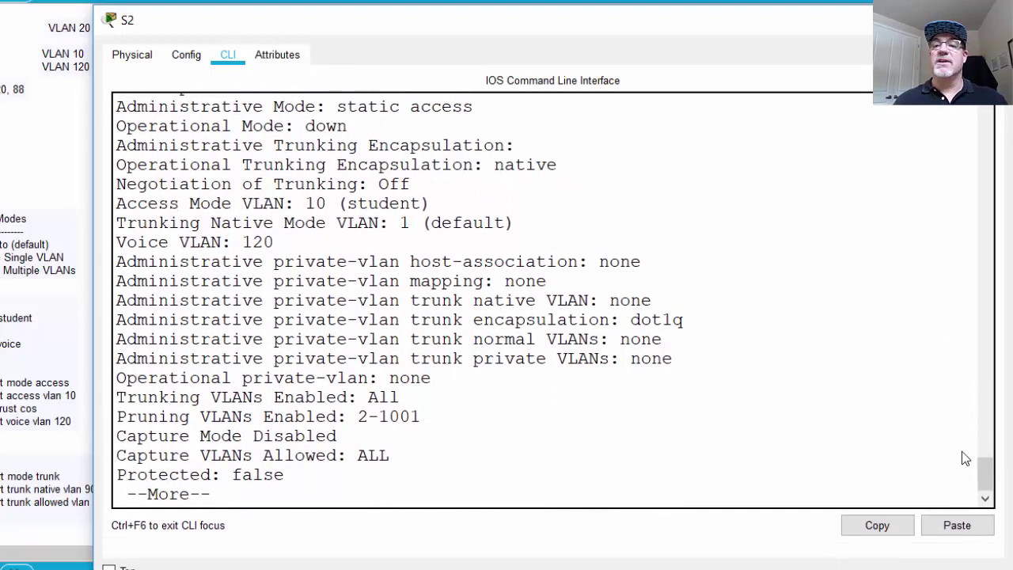
pyautogui.moveTo(813, 8); pyautogui.dragTo(813, 4)
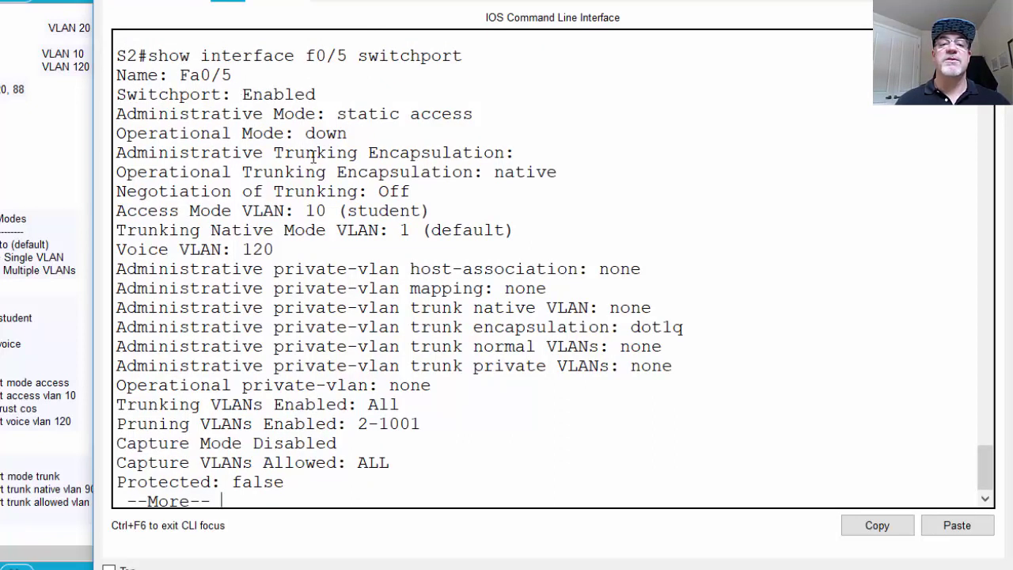
pyautogui.moveTo(340, 115); pyautogui.dragTo(505, 111)
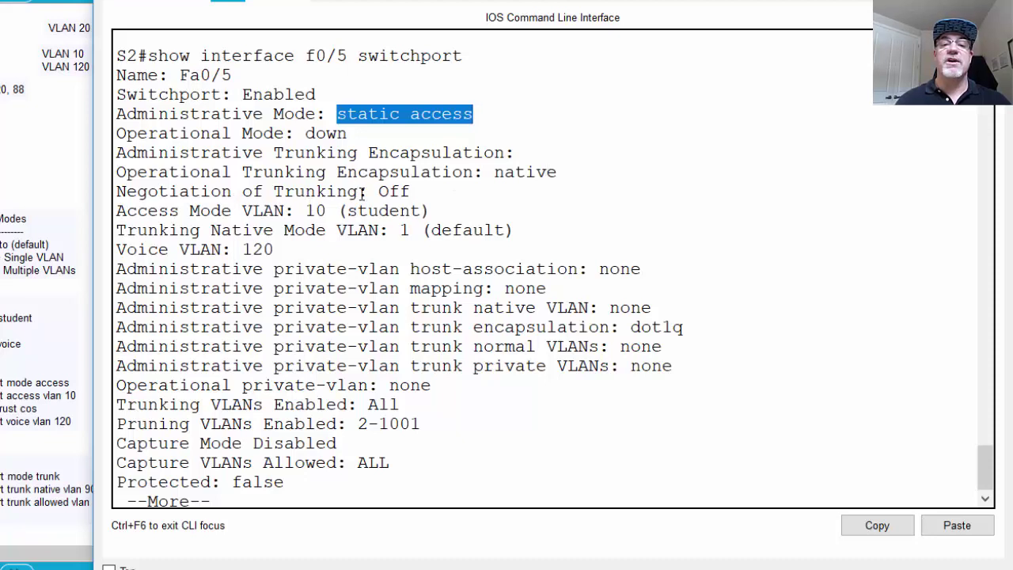
pyautogui.moveTo(363, 193); pyautogui.dragTo(410, 192)
pyautogui.click(385, 267)
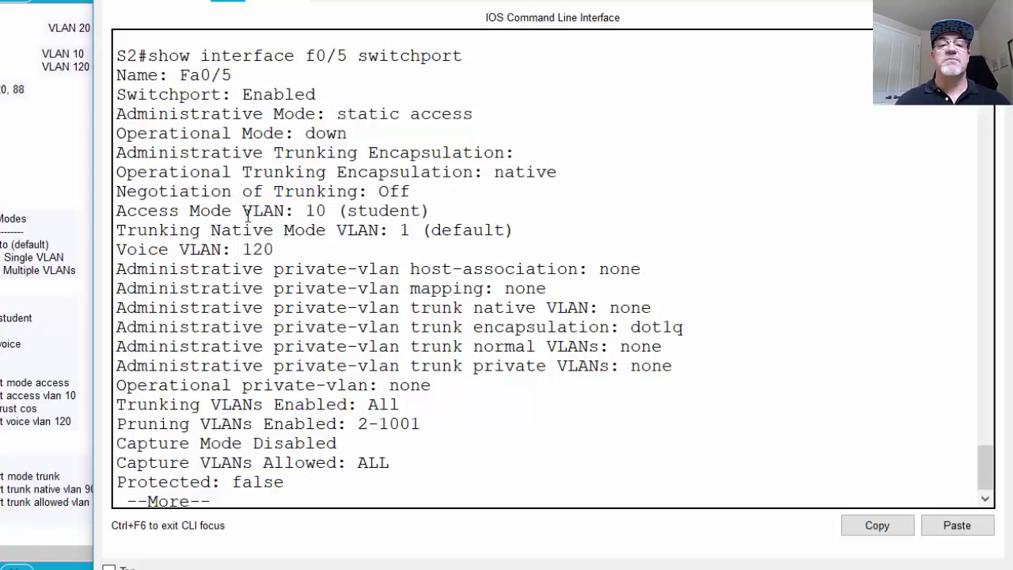
pyautogui.moveTo(244, 213); pyautogui.dragTo(395, 202)
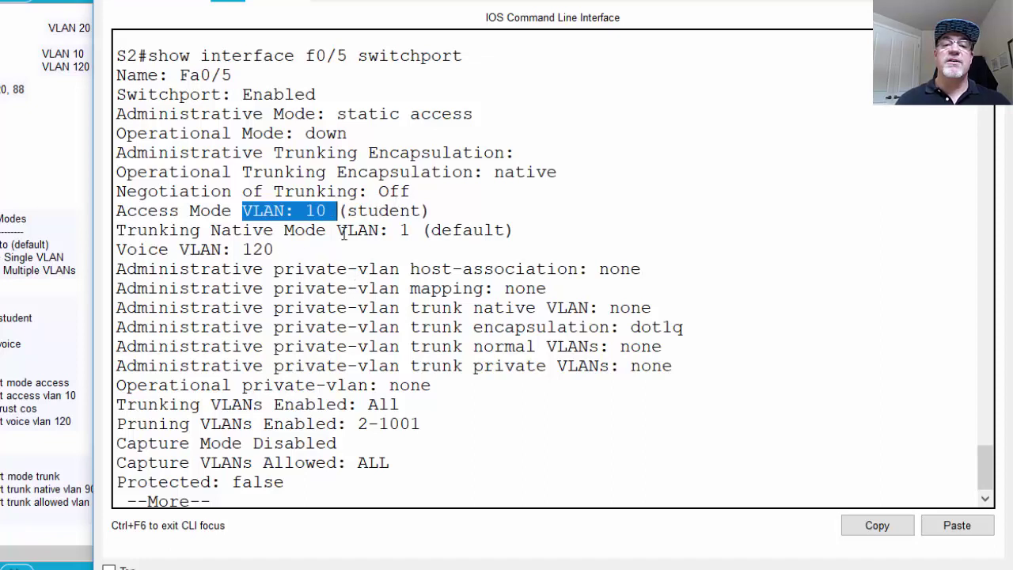
pyautogui.moveTo(338, 231); pyautogui.dragTo(417, 232)
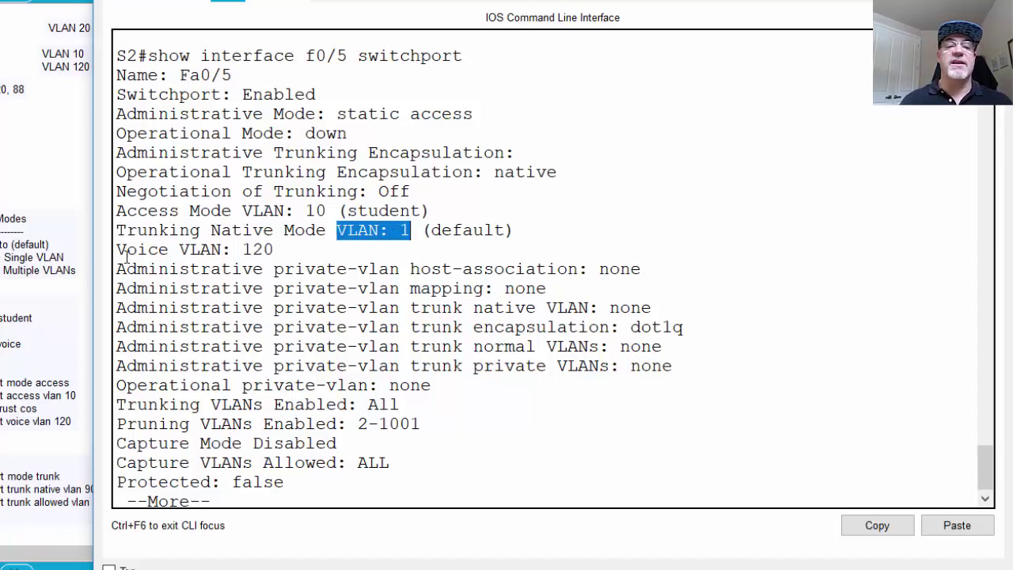
pyautogui.moveTo(519, 231); pyautogui.dragTo(244, 250)
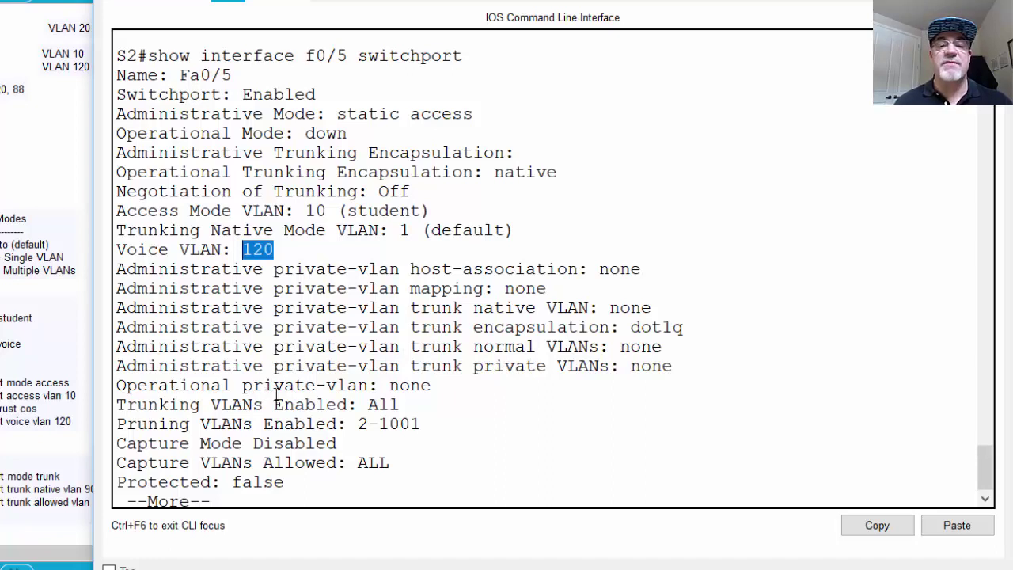
# Highlight private-vlan none, page past --More--, and point out the switchport status command.
pyautogui.moveTo(430, 386); pyautogui.dragTo(380, 386)
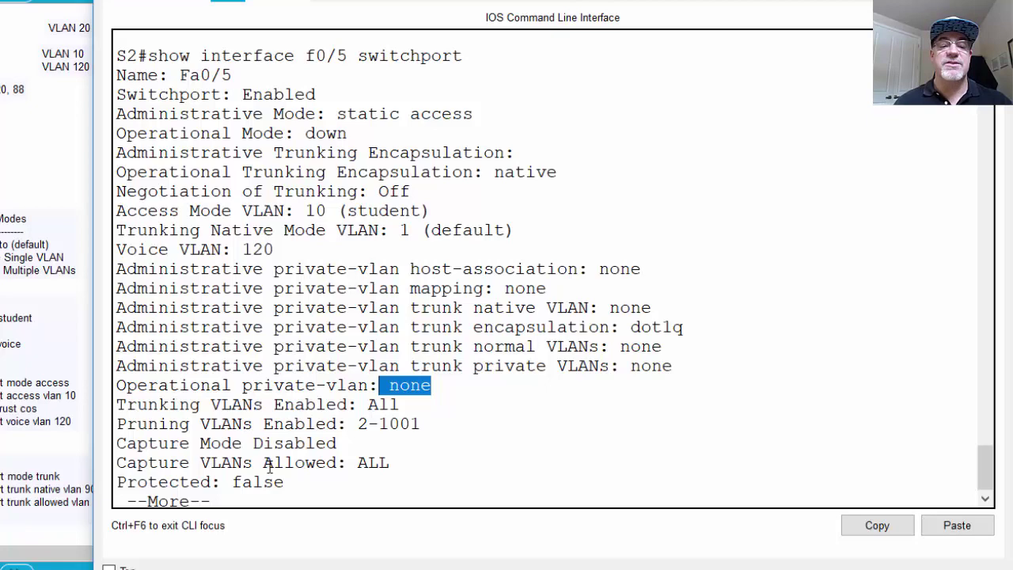
pyautogui.press('space')
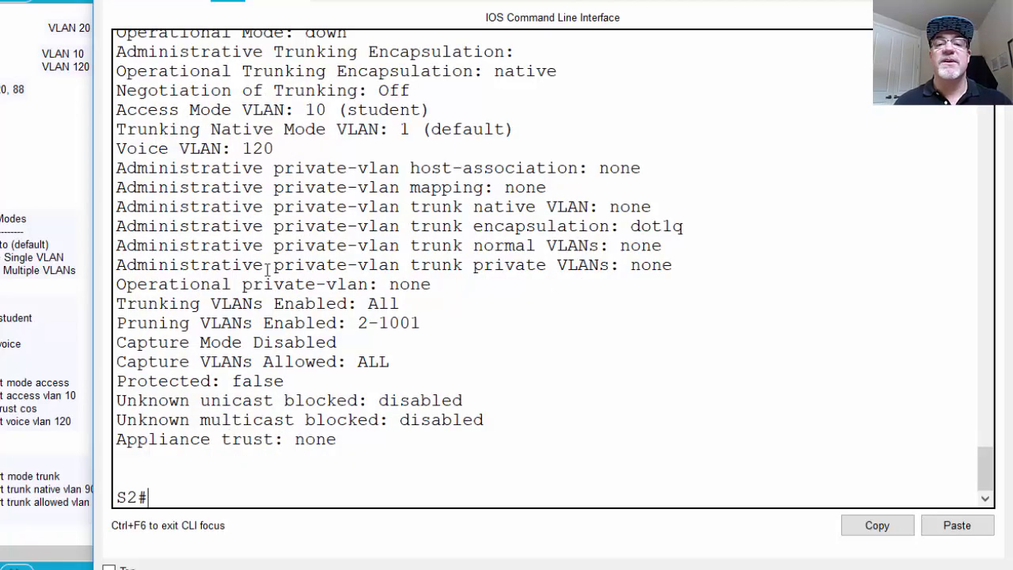
pyautogui.moveTo(991, 478); pyautogui.dragTo(987, 448)
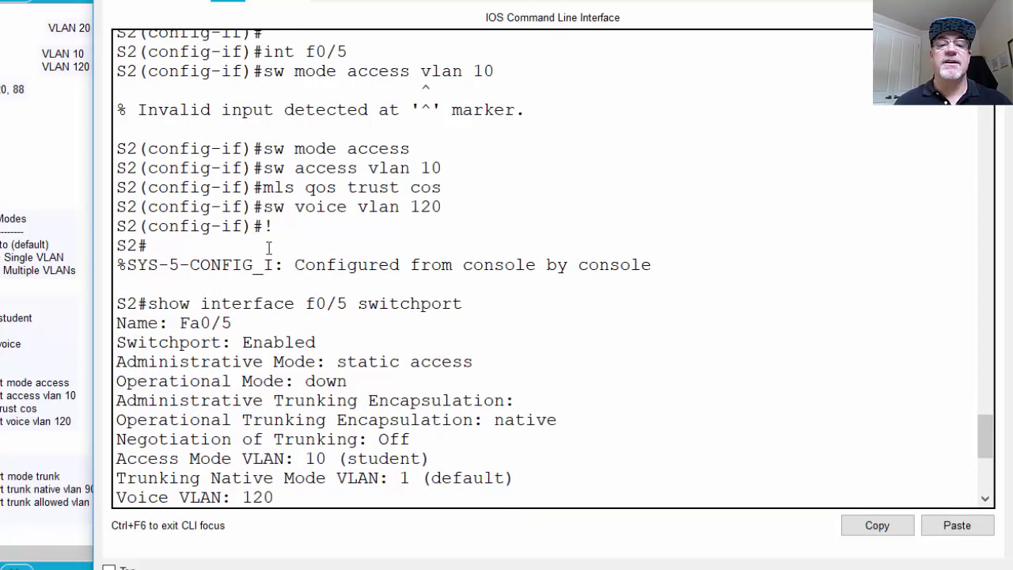
pyautogui.moveTo(158, 304); pyautogui.dragTo(465, 304)
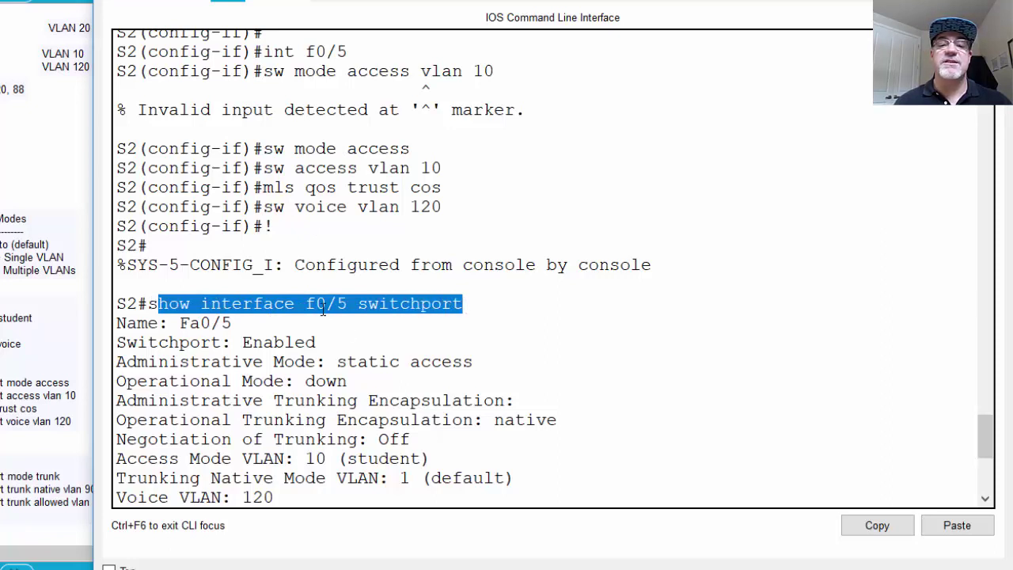
pyautogui.click(409, 306)
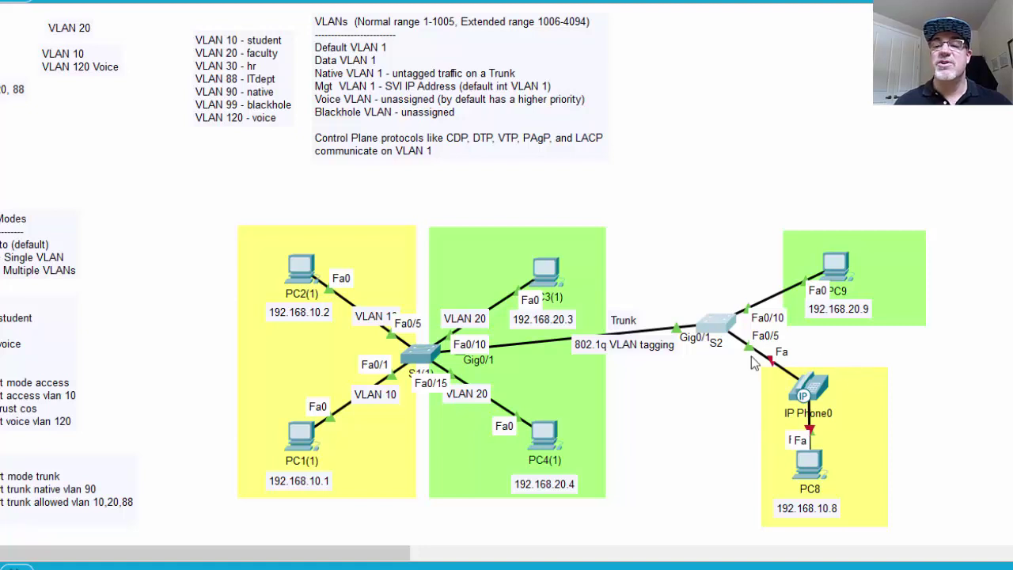
# Plug IP_PHONE_POWER_ADAPTER into IP Phone0's power port and close its device window.
pyautogui.moveTo(811, 422)
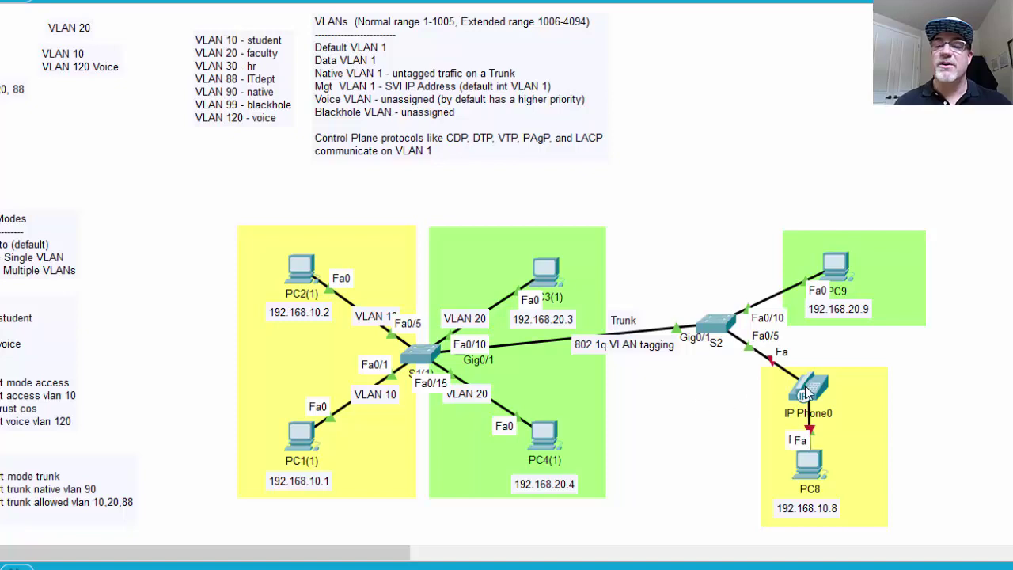
pyautogui.click(808, 393)
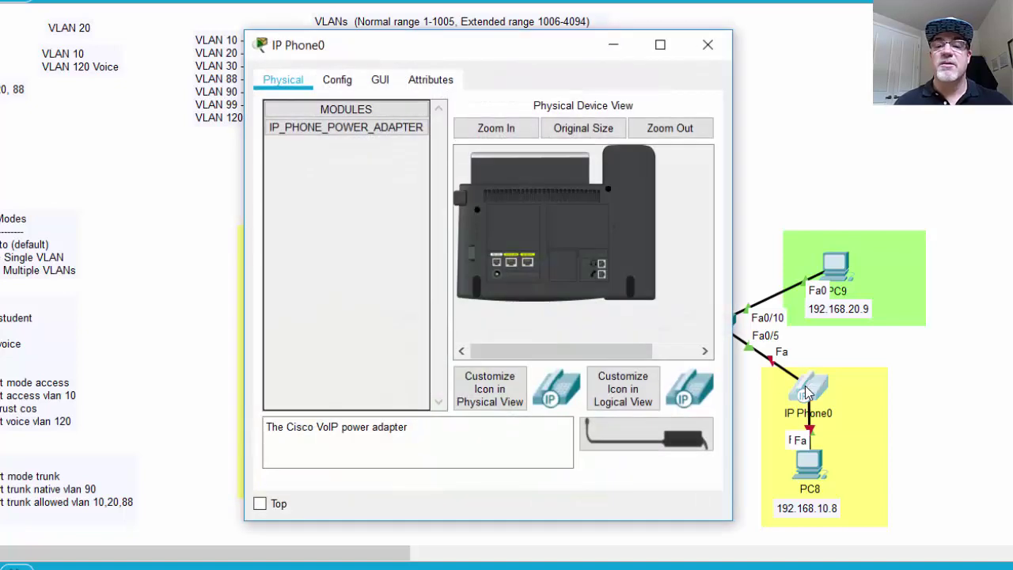
pyautogui.moveTo(637, 445); pyautogui.dragTo(495, 273)
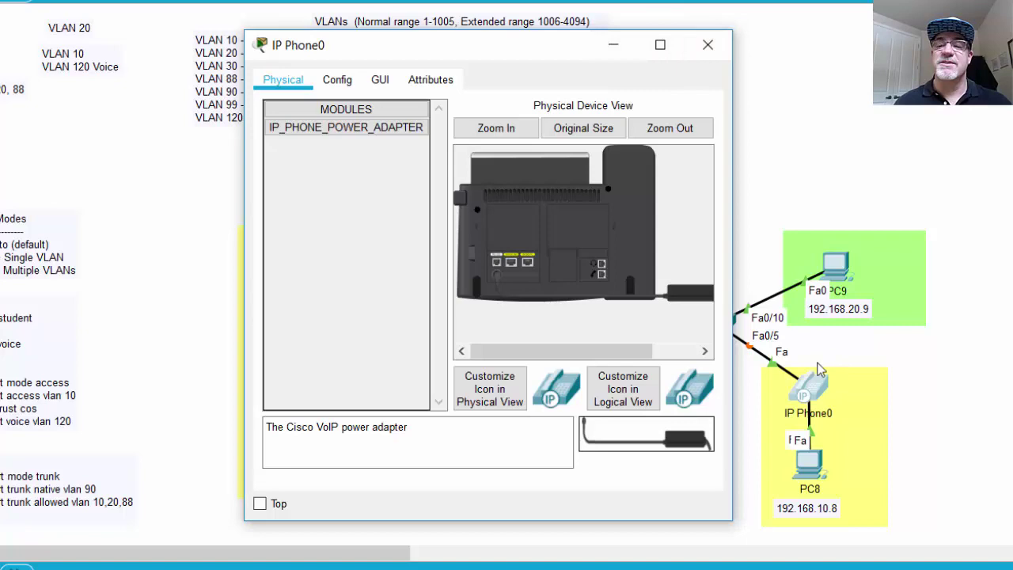
pyautogui.click(707, 51)
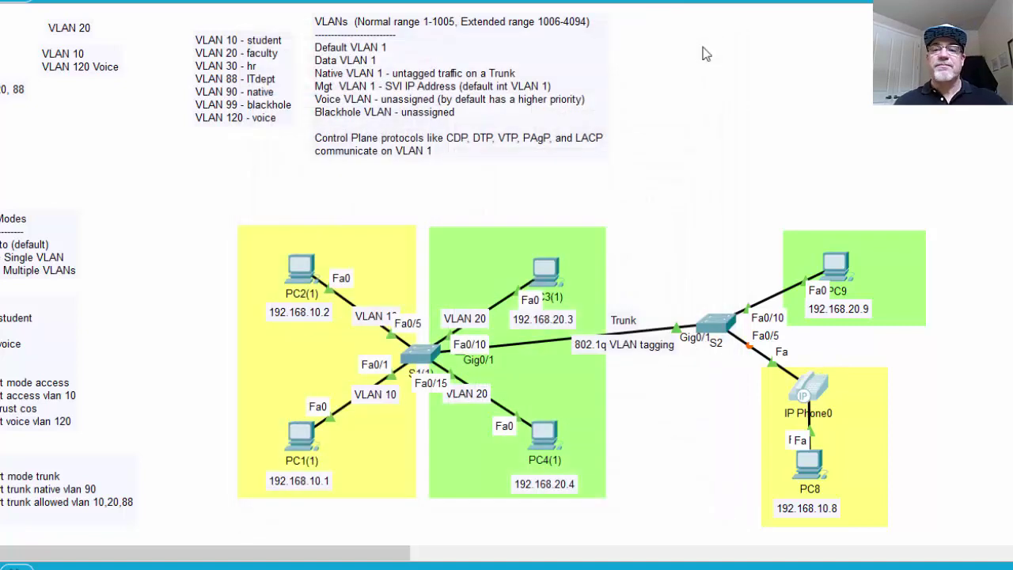